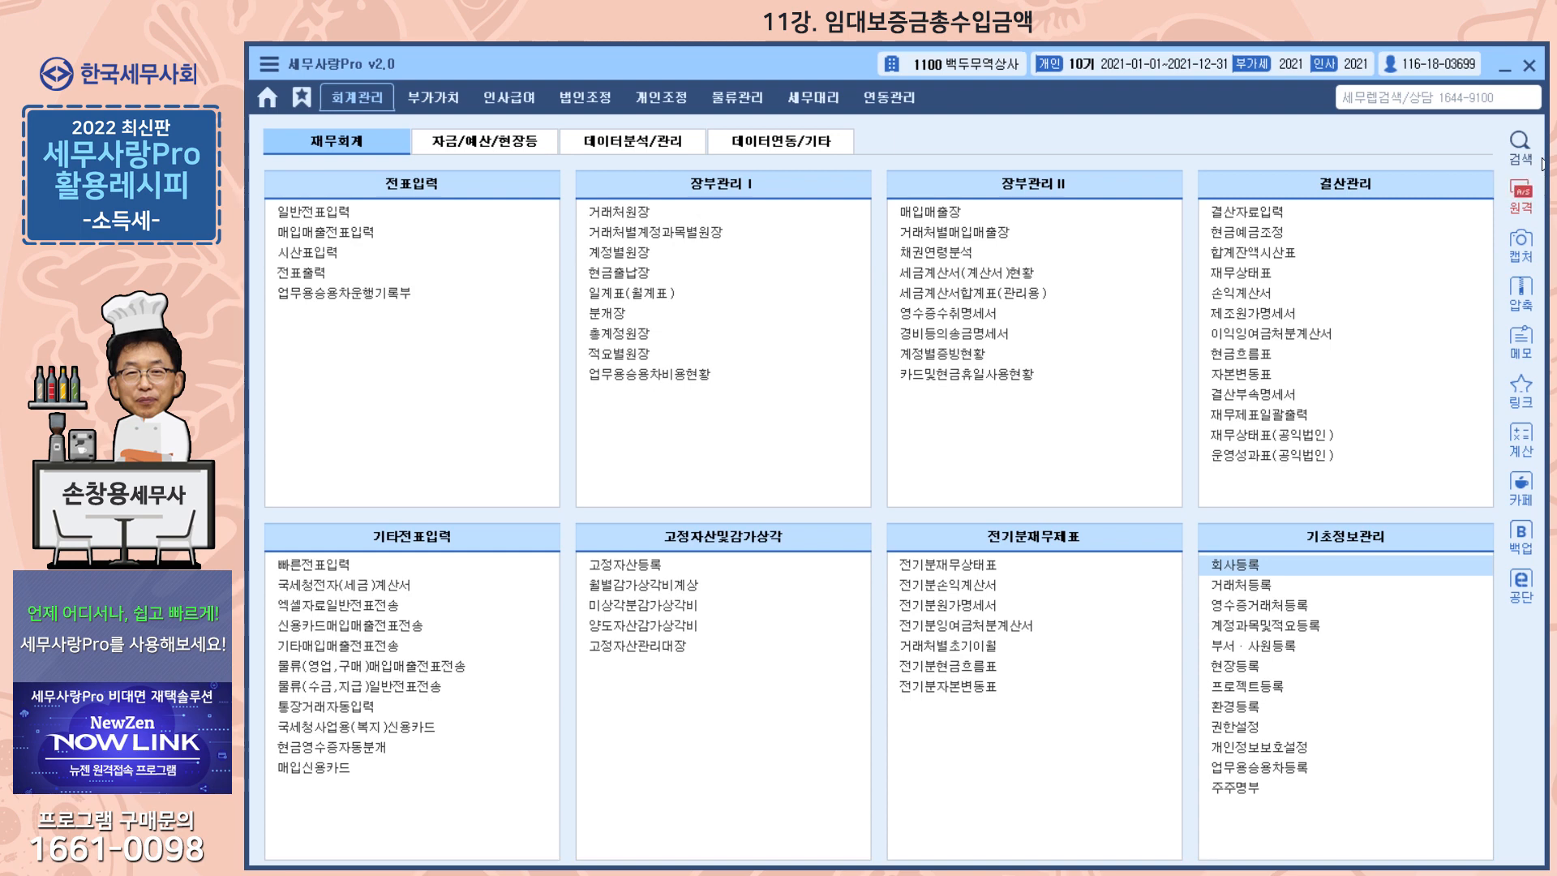
Open the 임대보증금총수입금액(1,2,3) form under 개인조정 and load the data into the non-housing sheet (1)
{"action": "left_click", "coordinate": [669, 98]}
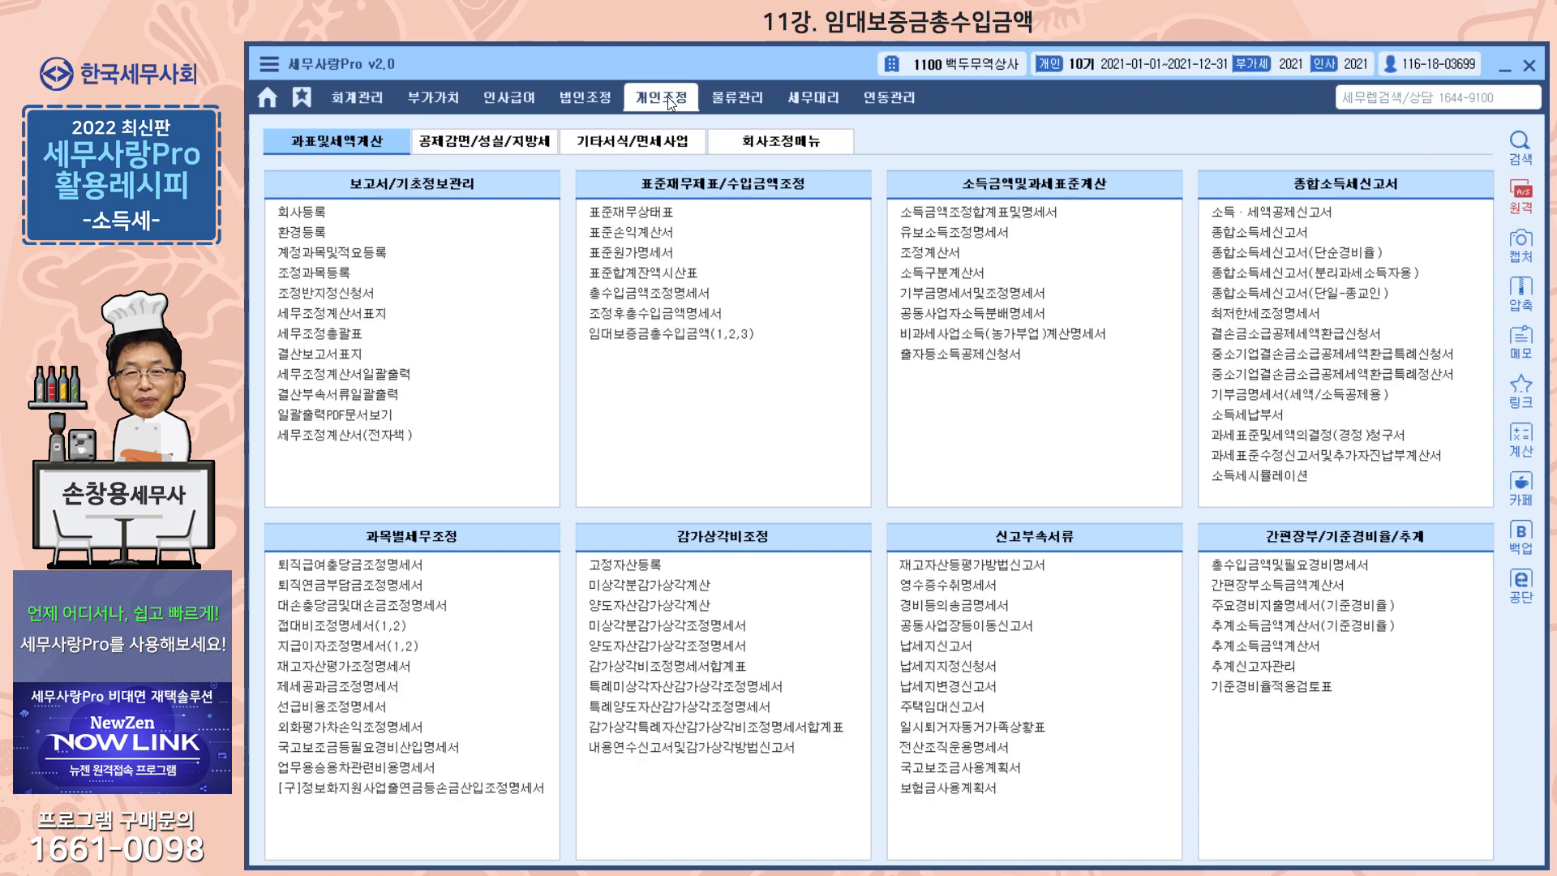
{"action": "left_click", "coordinate": [682, 338]}
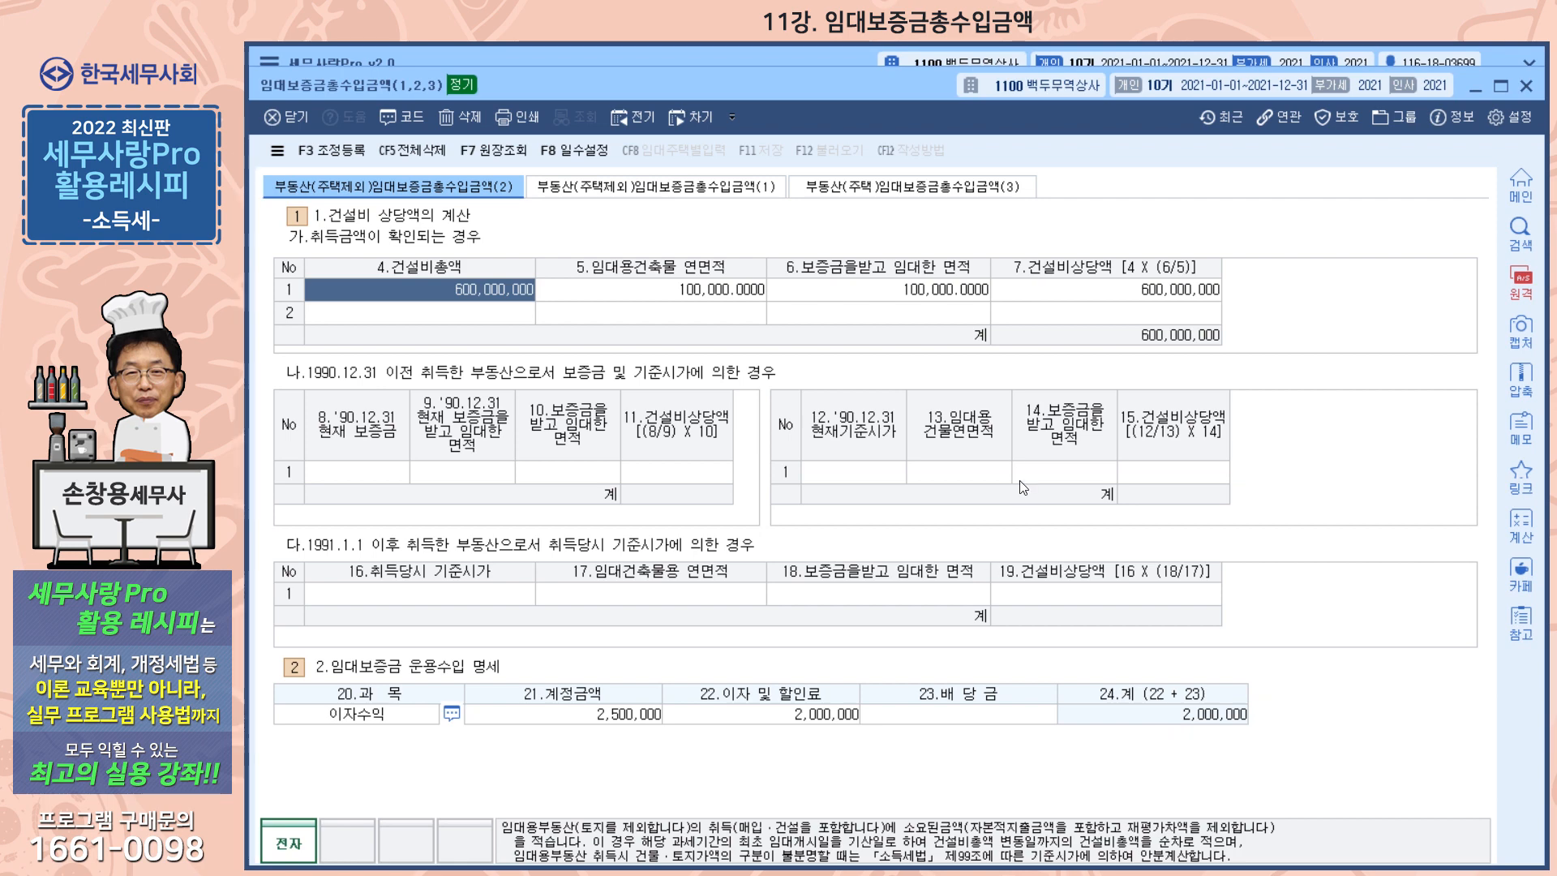
{"action": "left_click", "coordinate": [702, 187]}
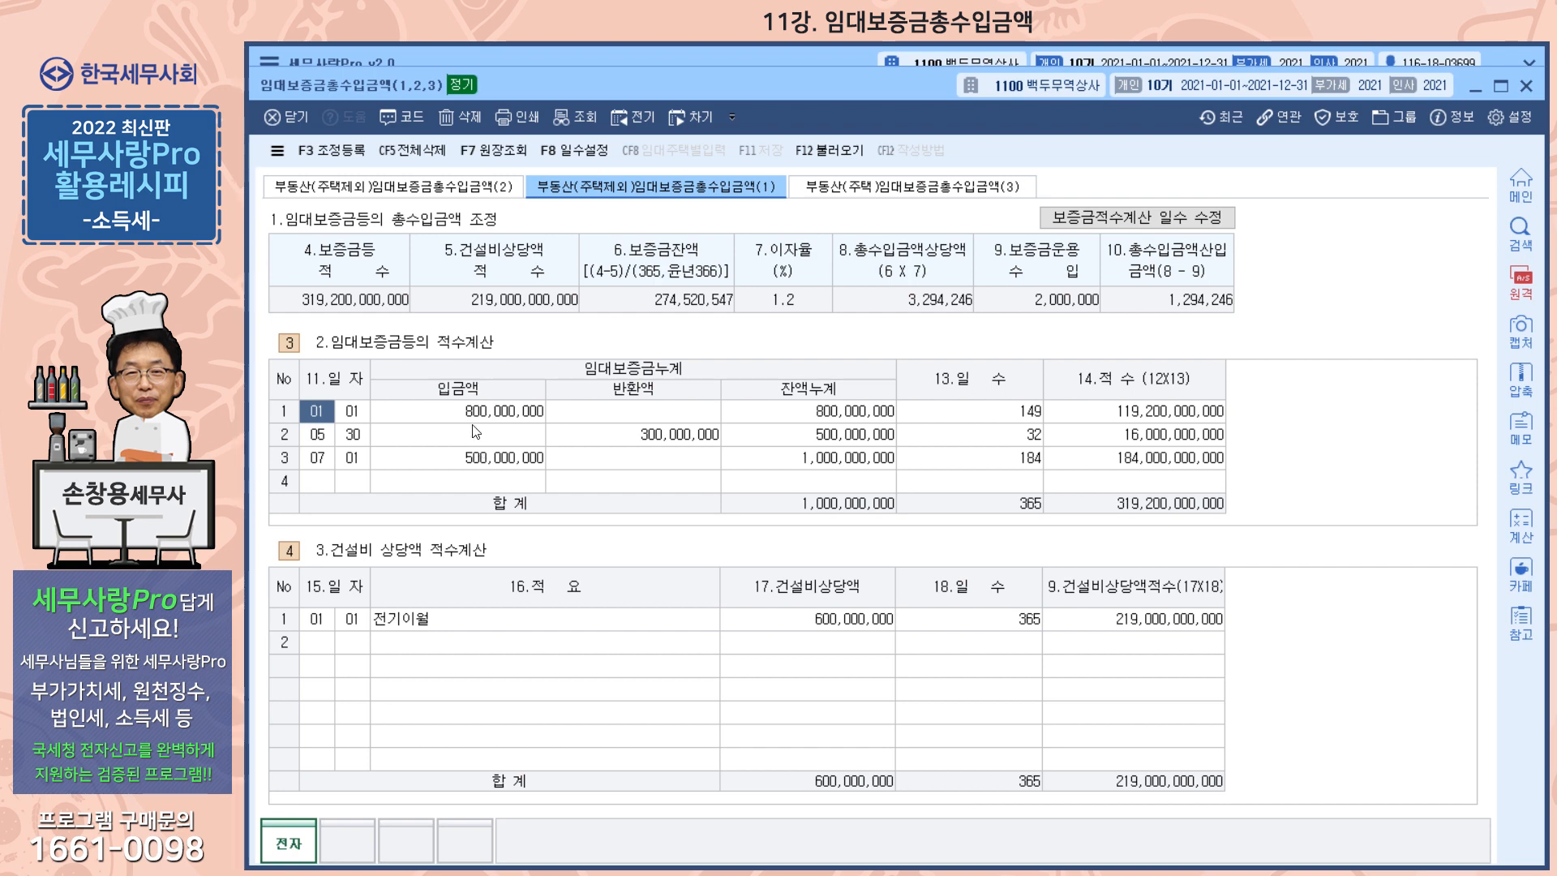
{"action": "left_click", "coordinate": [825, 152]}
{"action": "key", "text": "Return"}
Review the date, 적요 options and 건설비상당액 in the first row of the 건설비 상당액 적수계산 table
{"action": "left_click", "coordinate": [319, 627]}
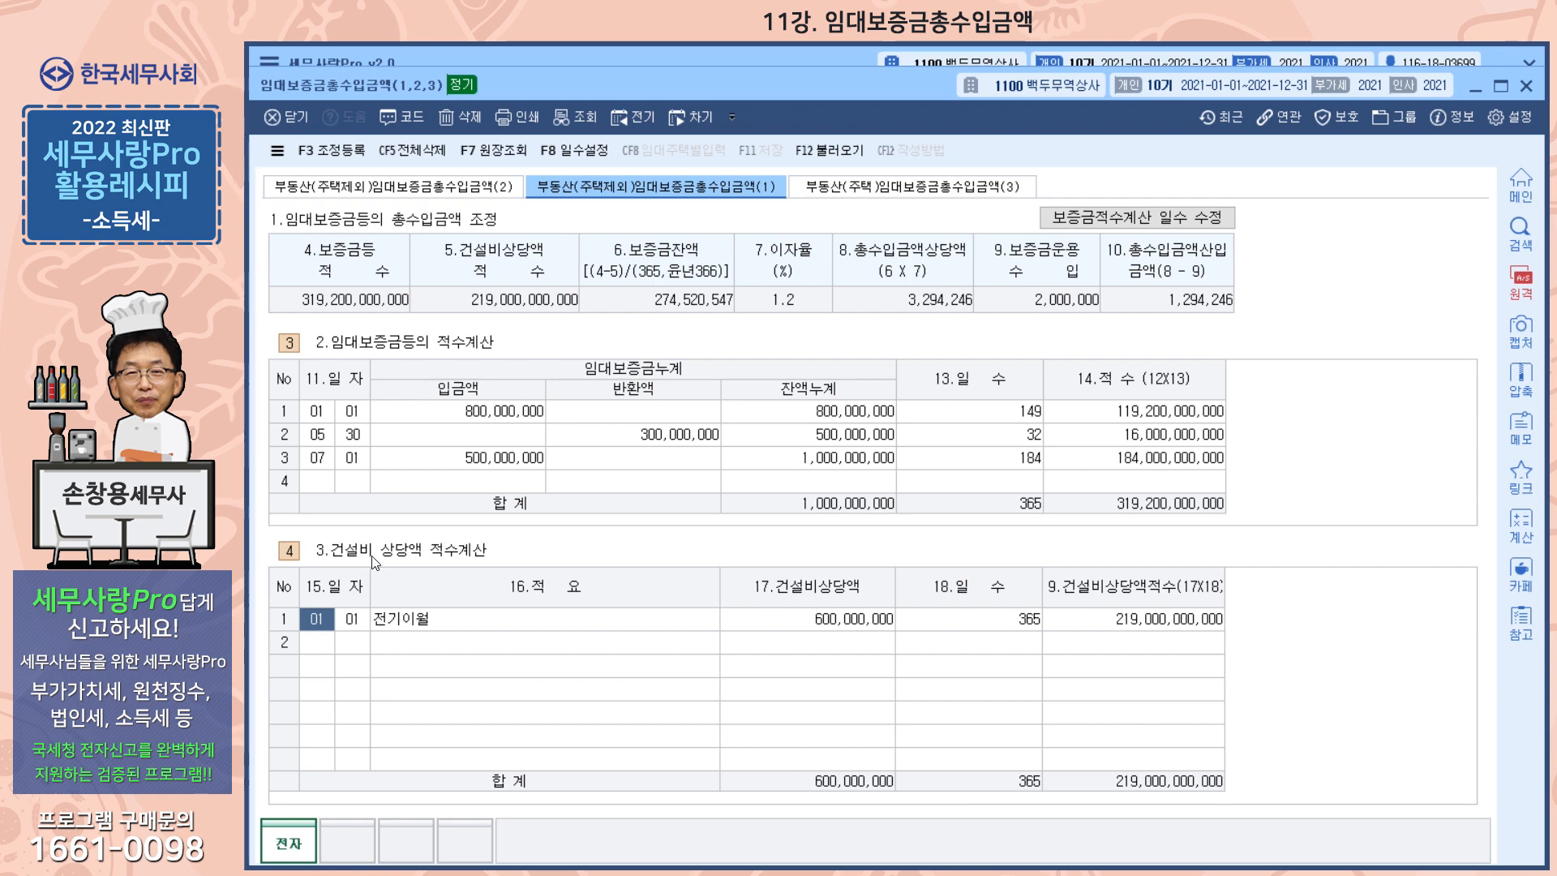
{"action": "left_click", "coordinate": [464, 626]}
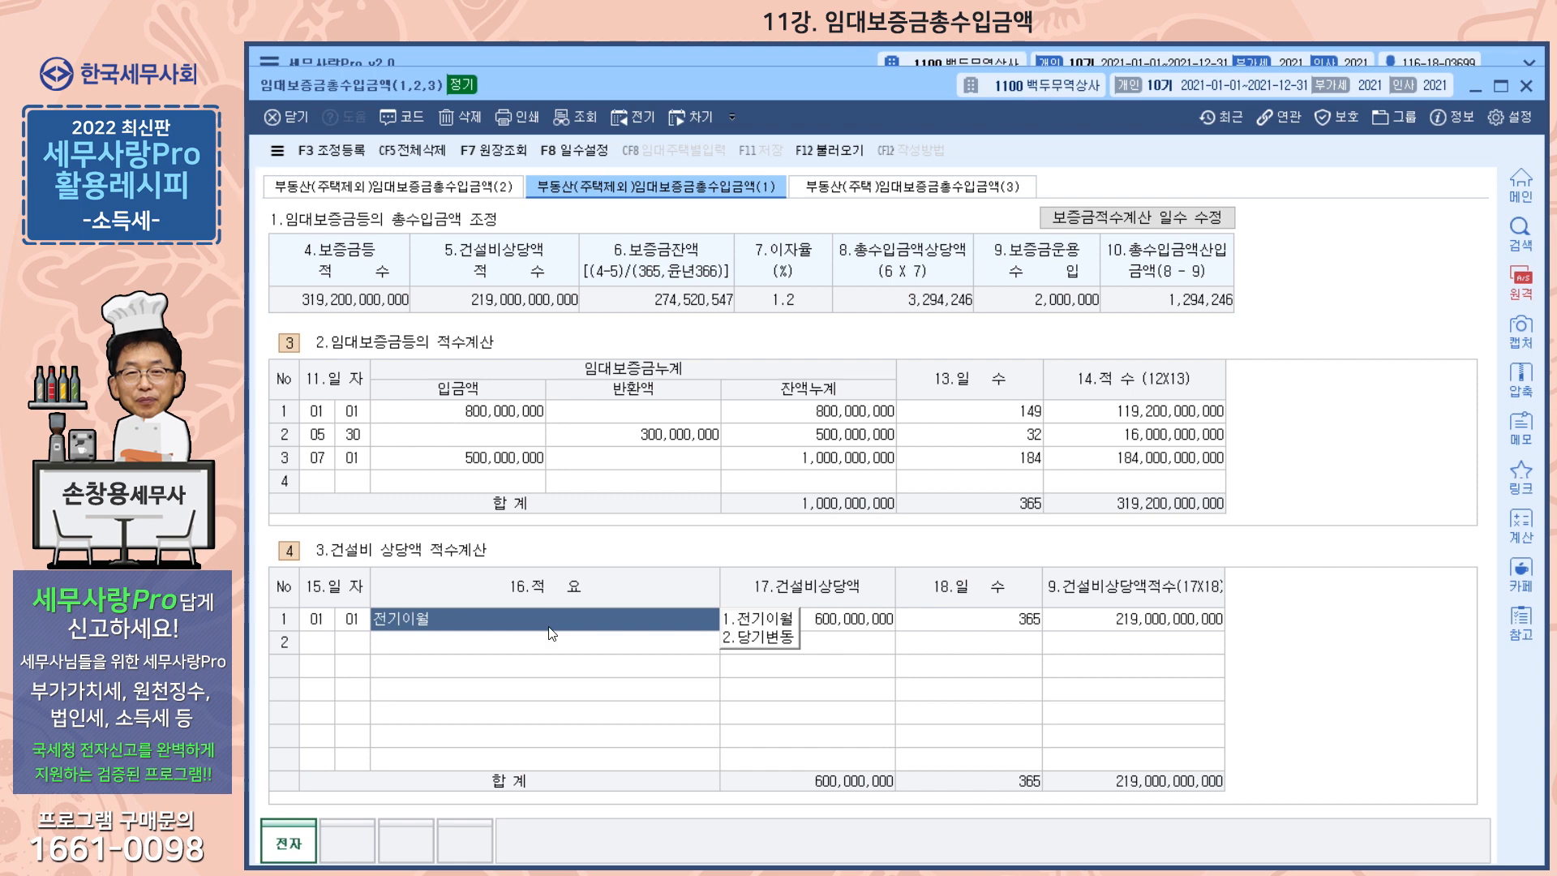
{"action": "left_click", "coordinate": [868, 628]}
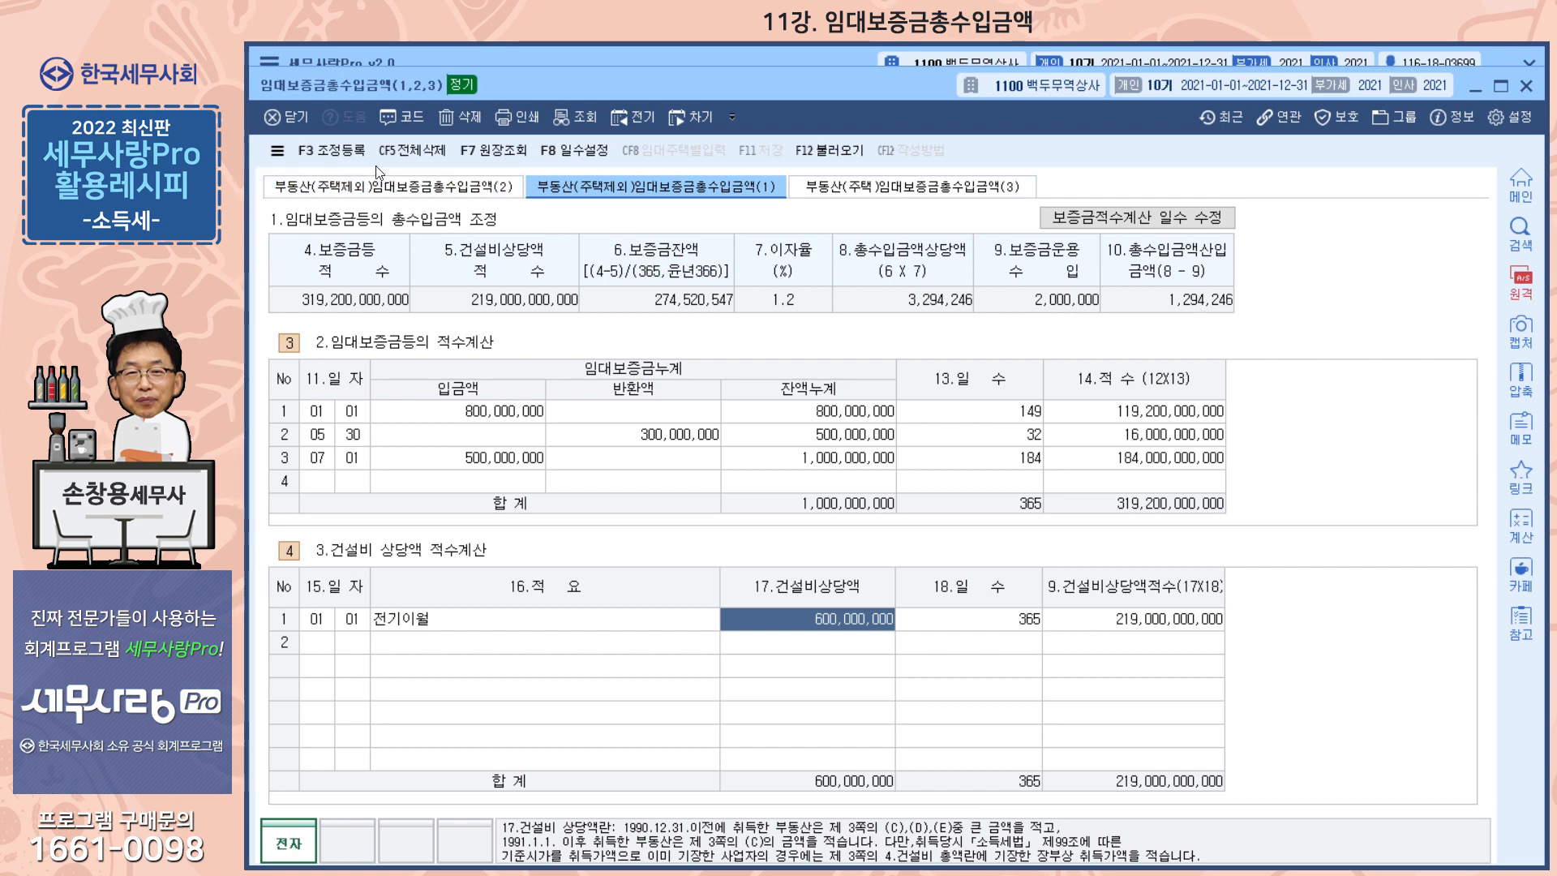
Check the 임대보증금간주총수입금액 entry in the 조정 등록 window, close it and show the housing sheet (3)
{"action": "left_click", "coordinate": [340, 151]}
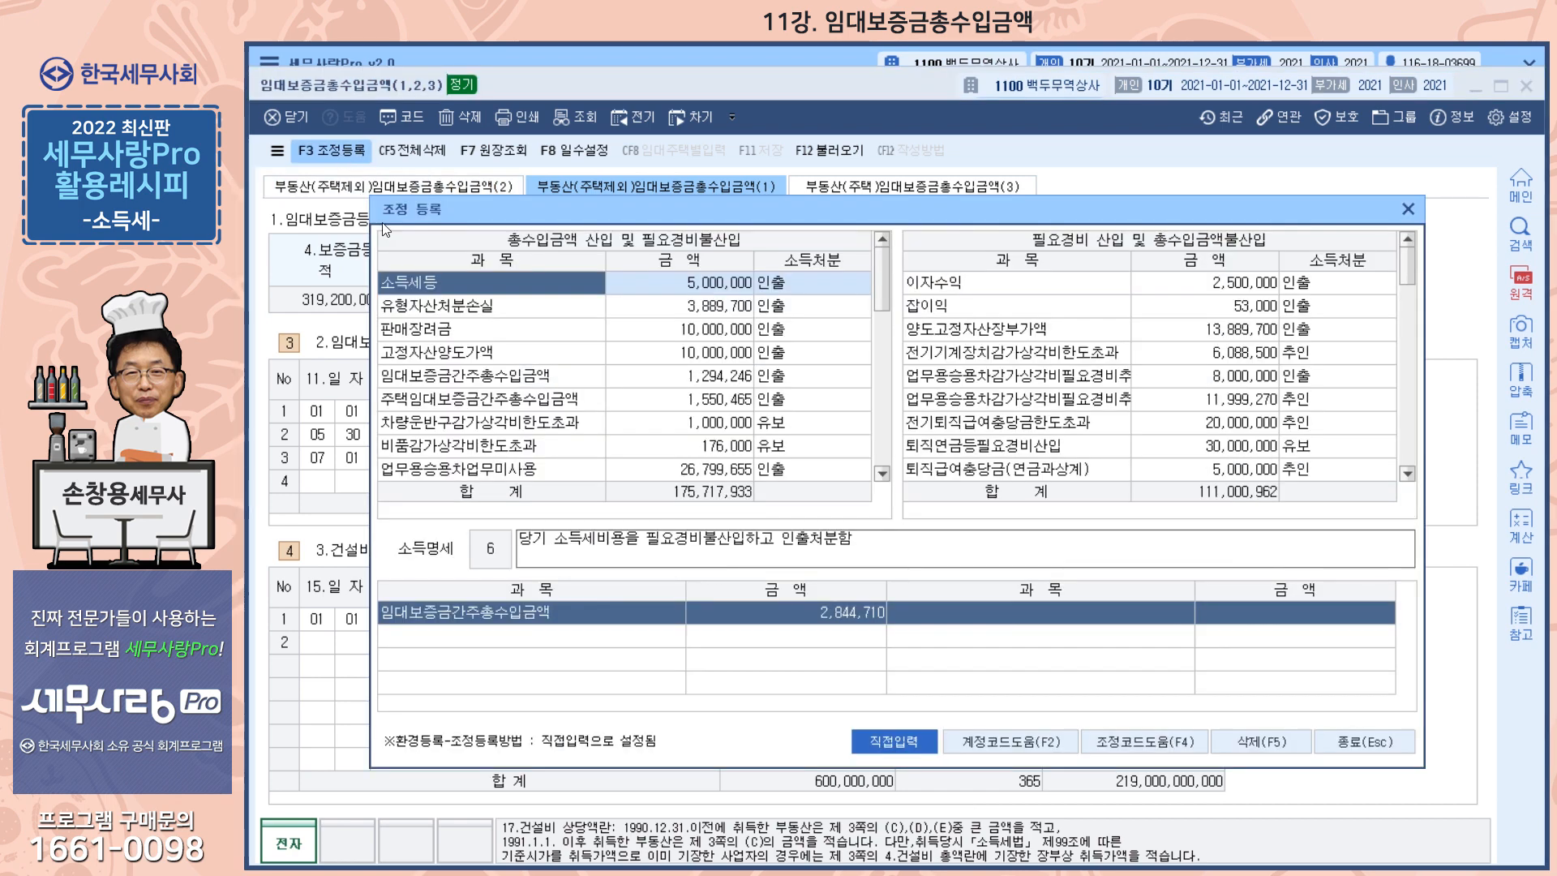
{"action": "left_click", "coordinate": [527, 381]}
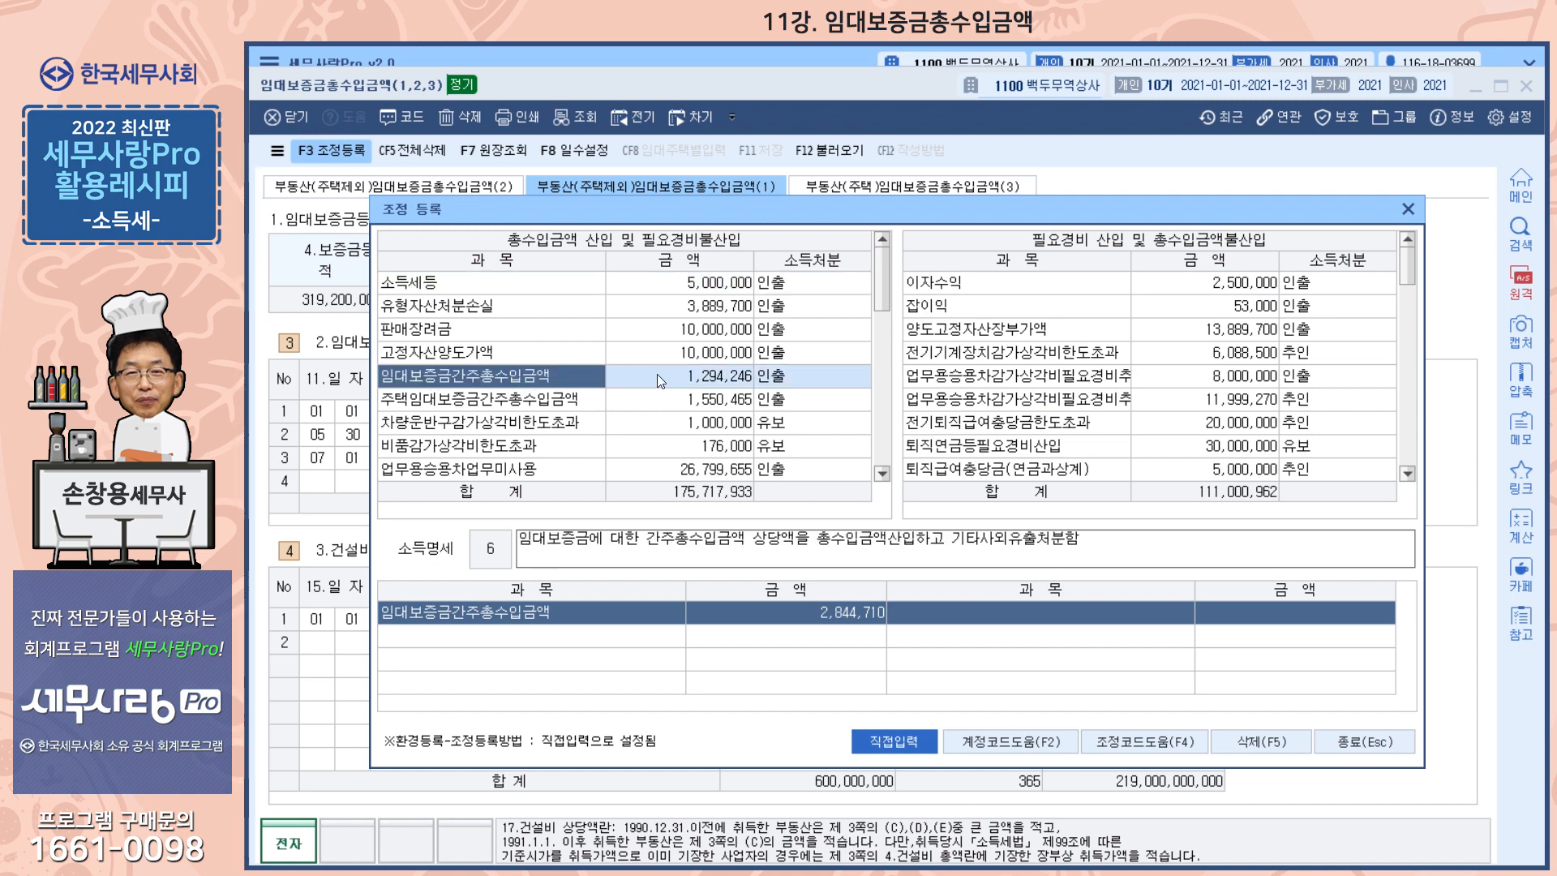
{"action": "left_click", "coordinate": [689, 381]}
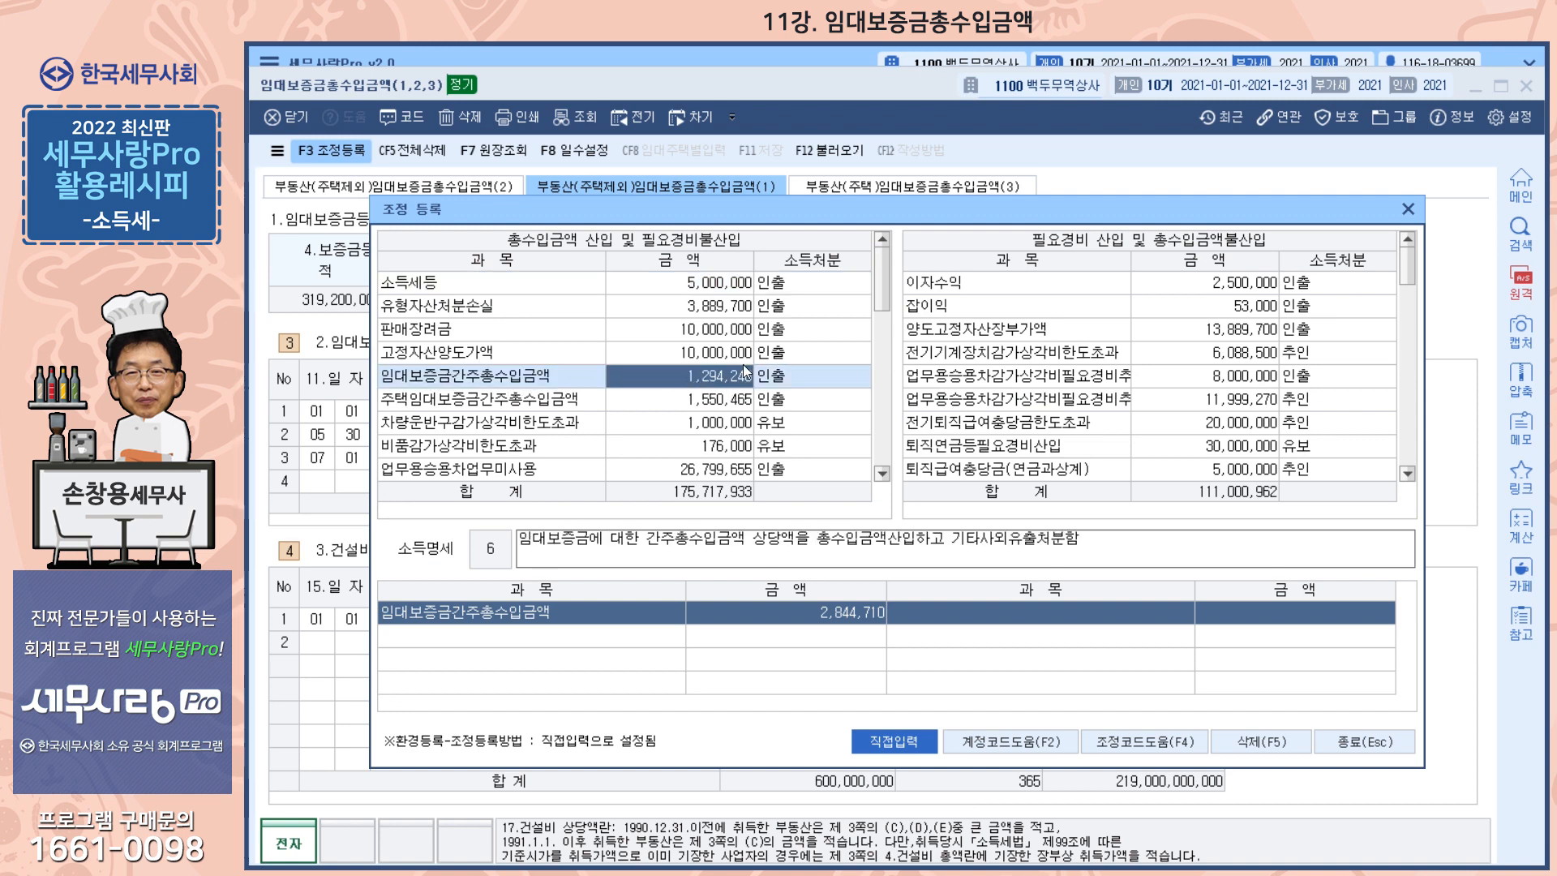
{"action": "left_click", "coordinate": [1405, 209]}
{"action": "left_click", "coordinate": [940, 201]}
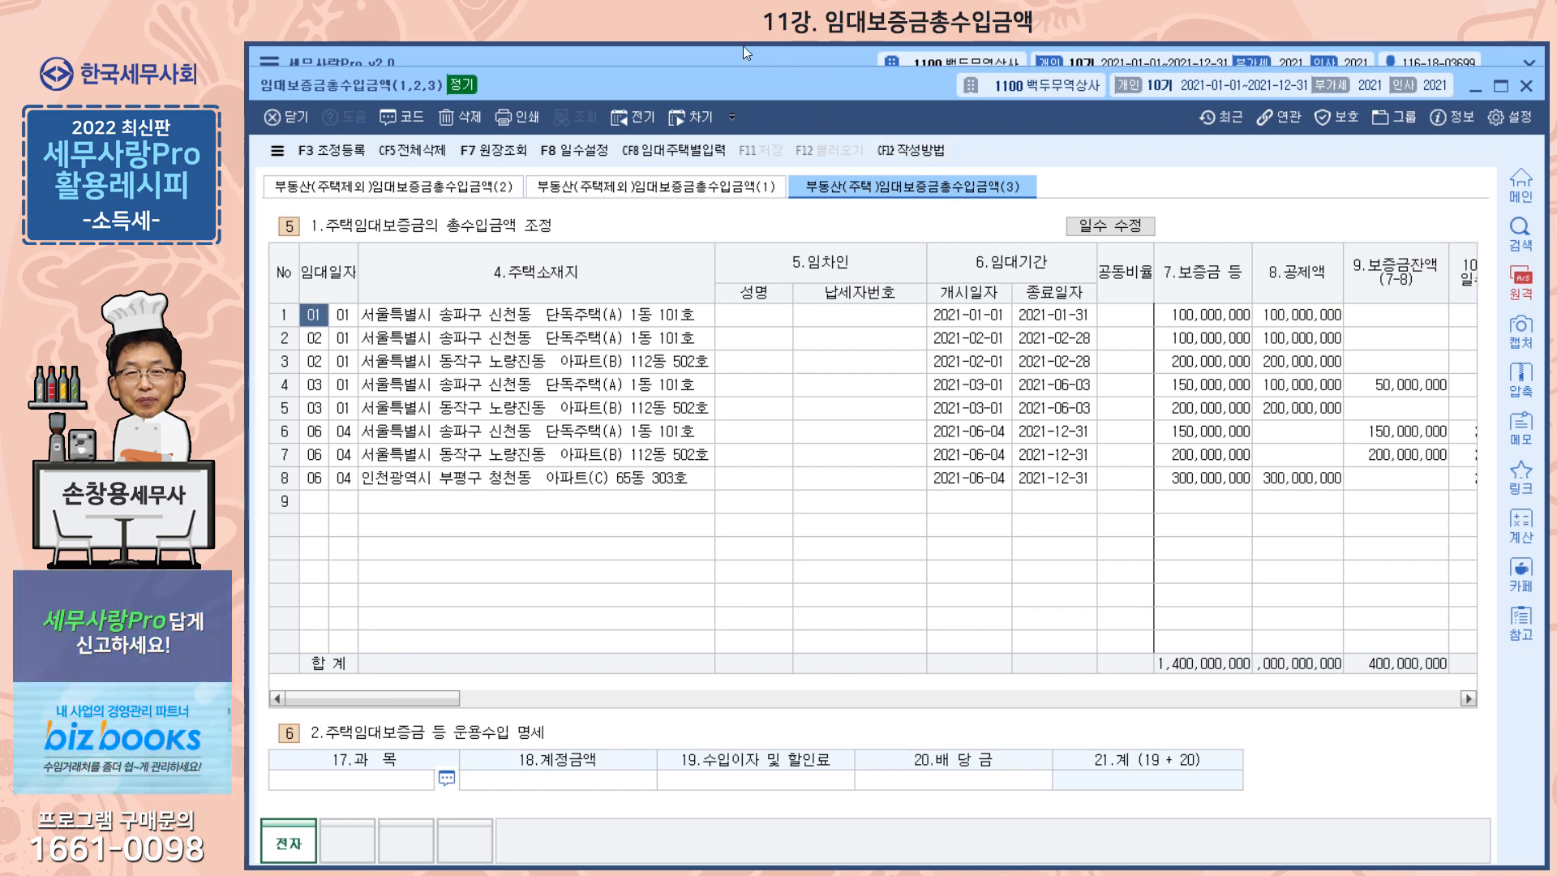
Leave the deposit form, view the 주택임대사업자수입금액검토표 under 기타서식/면세사업 and close it
{"action": "key", "text": "Escape"}
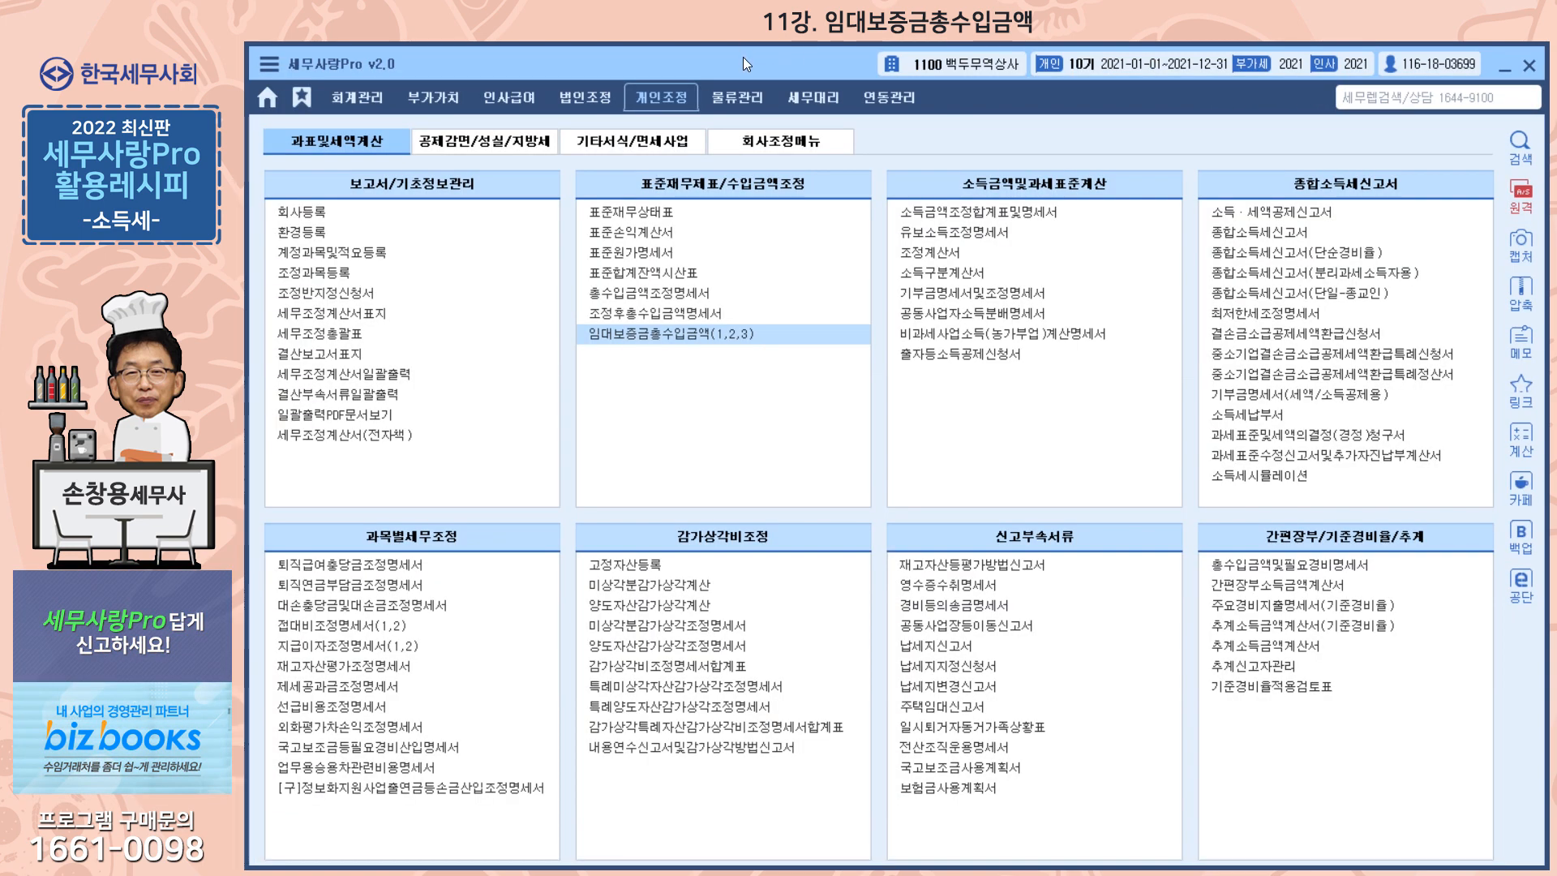
{"action": "left_click", "coordinate": [662, 146]}
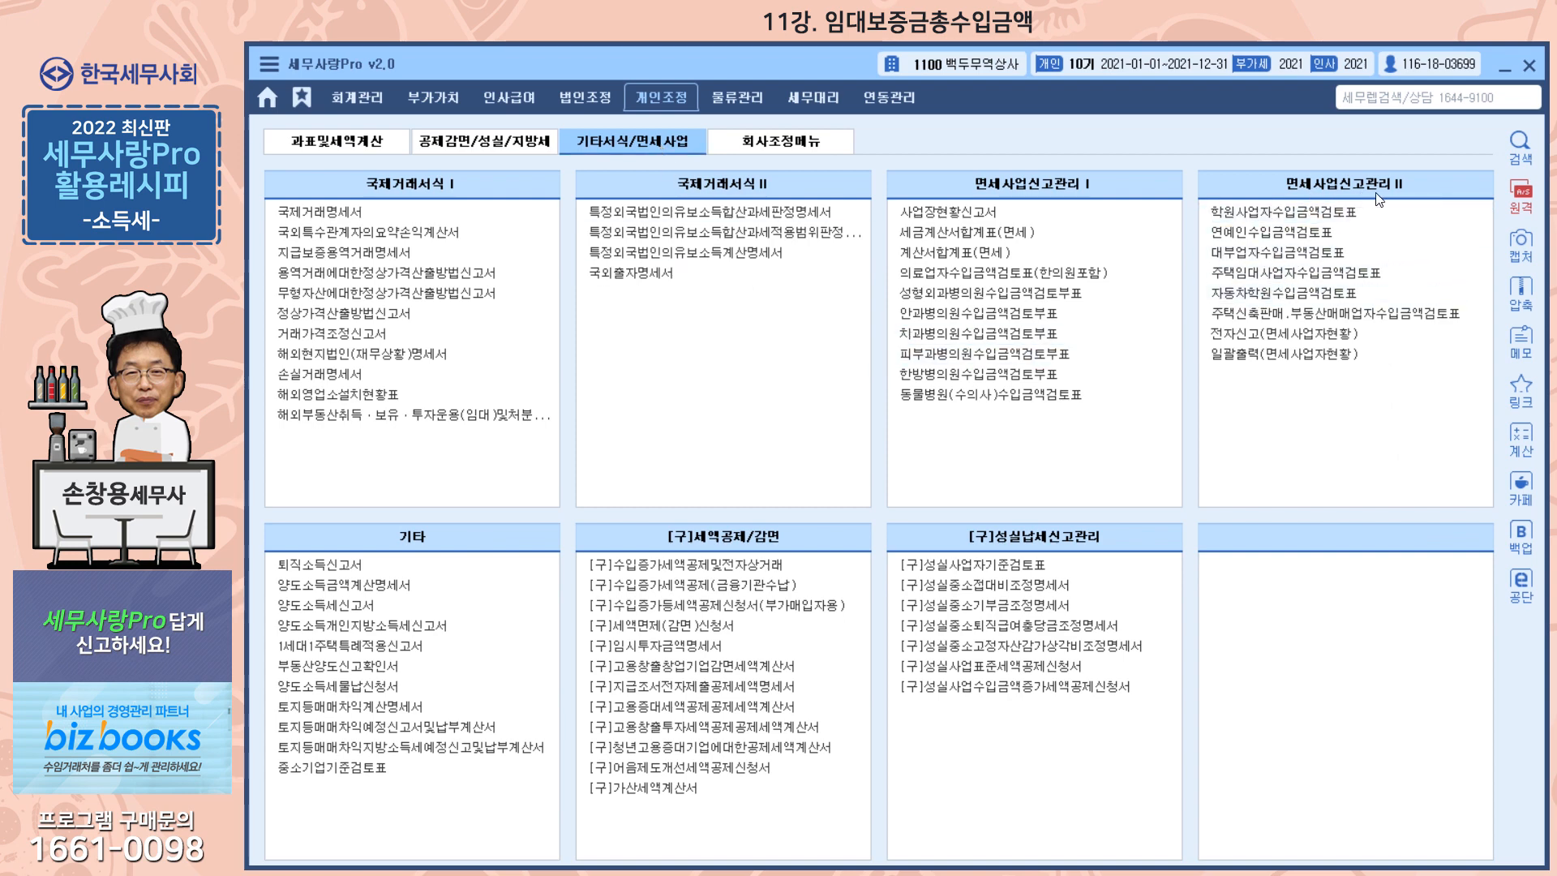
{"action": "left_click", "coordinate": [1324, 273]}
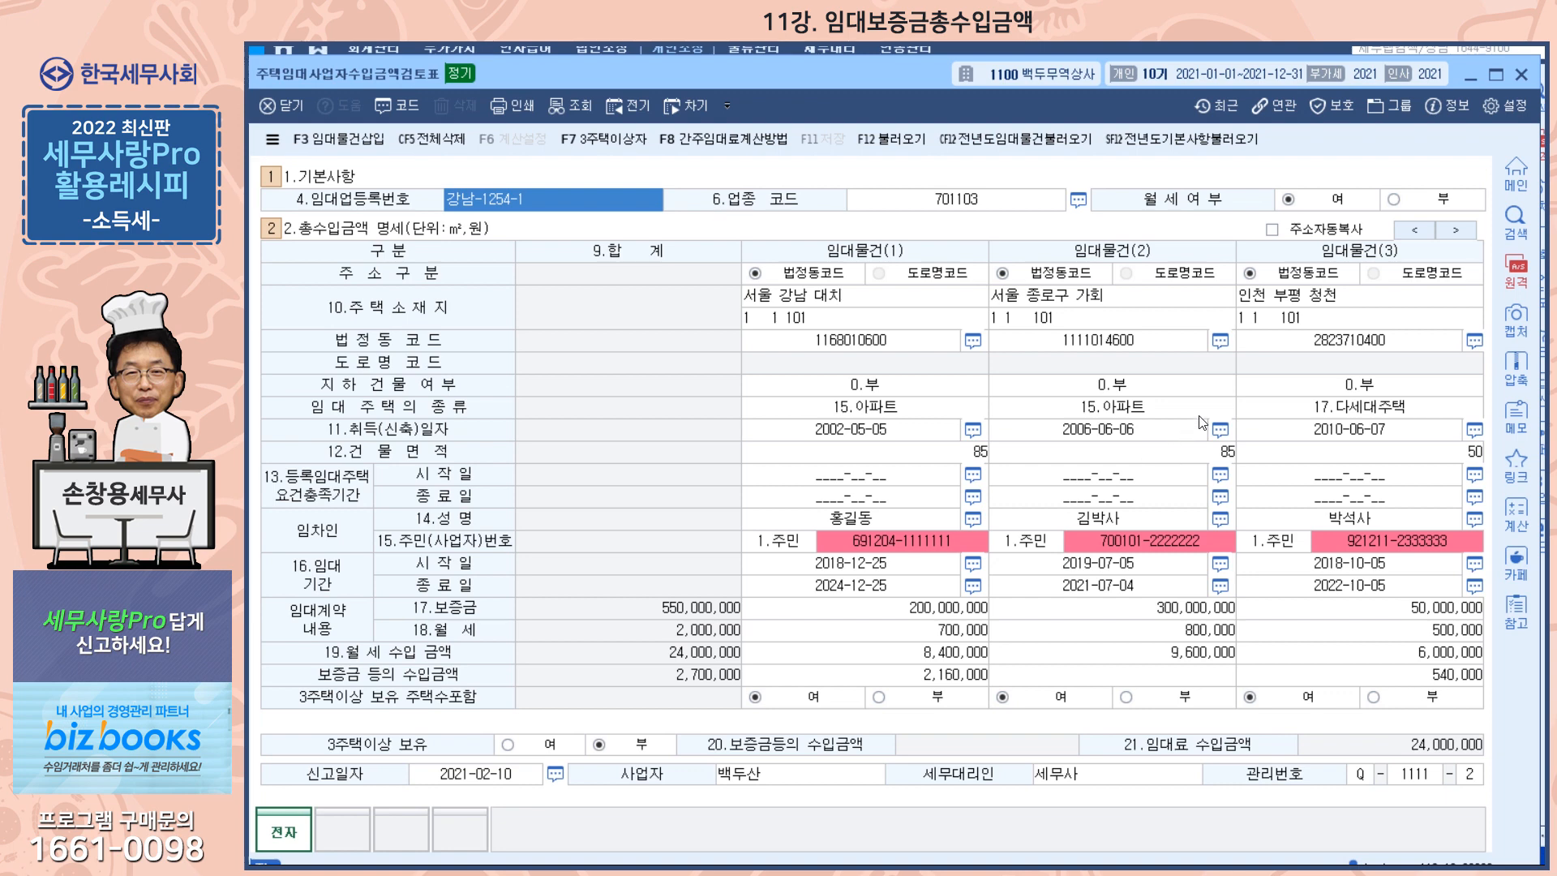
{"action": "left_click", "coordinate": [1522, 76]}
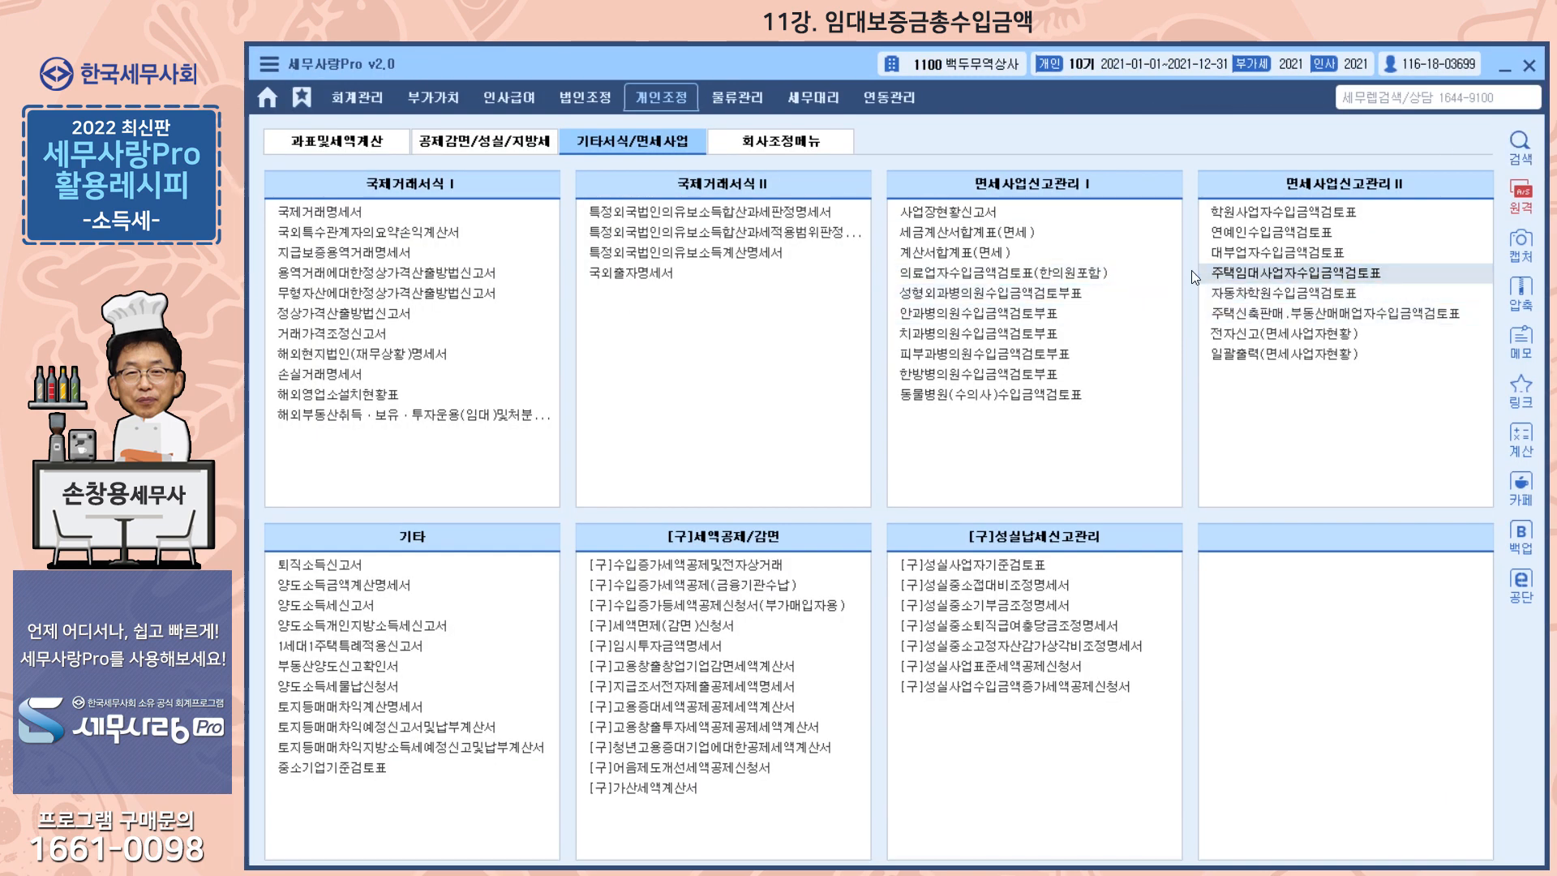
Reopen the 임대보증금총수입금액(1,2,3) form and bring up 임대주택별입력 for the housing sheet (3)
{"action": "left_click", "coordinate": [369, 148]}
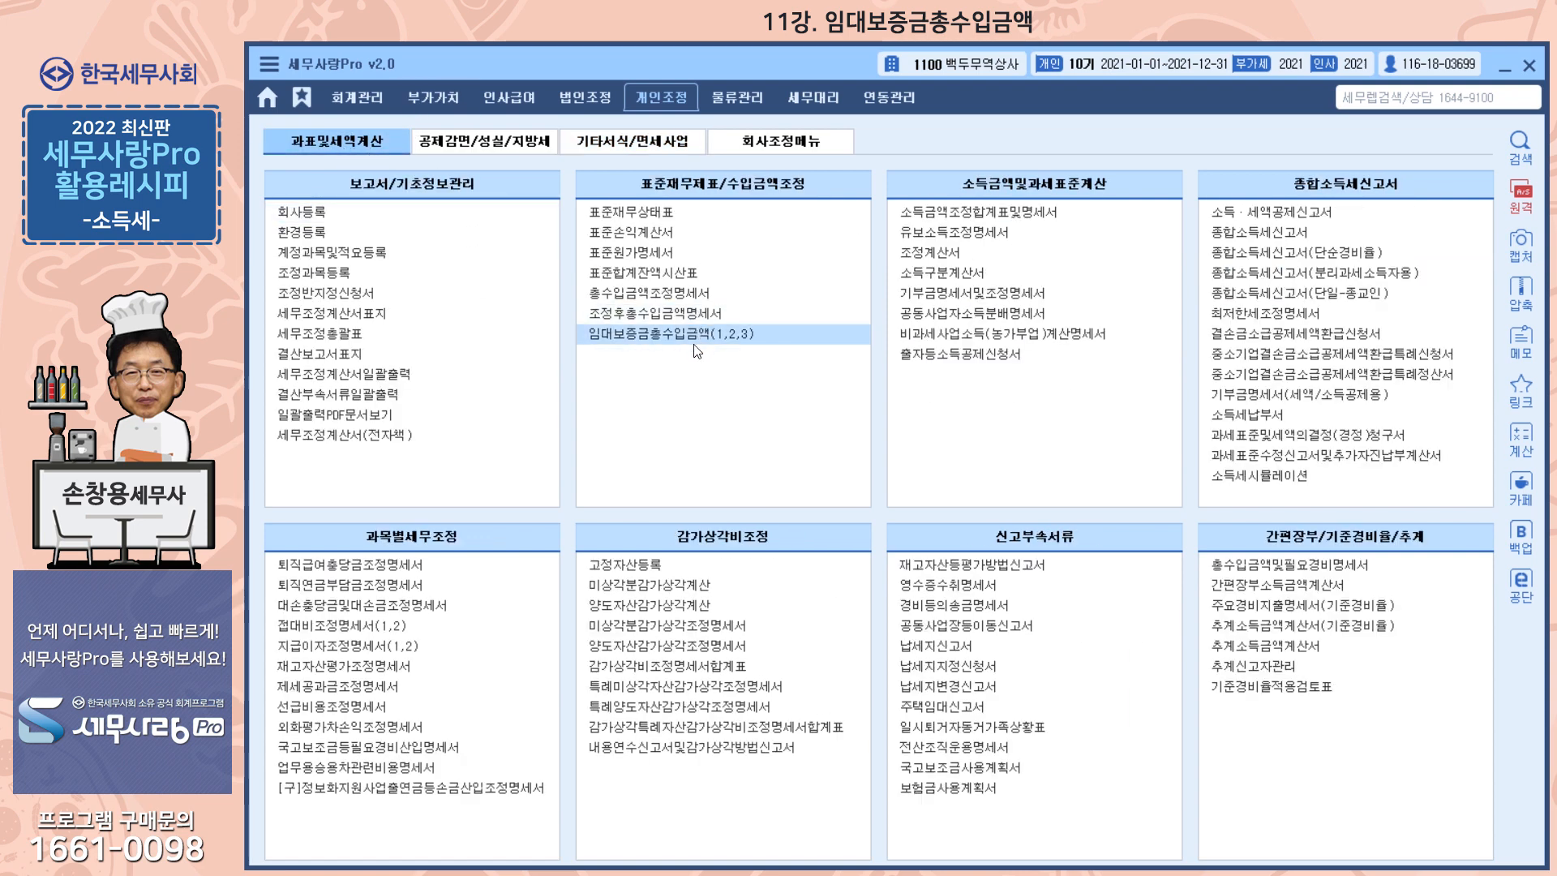
{"action": "left_click", "coordinate": [694, 344]}
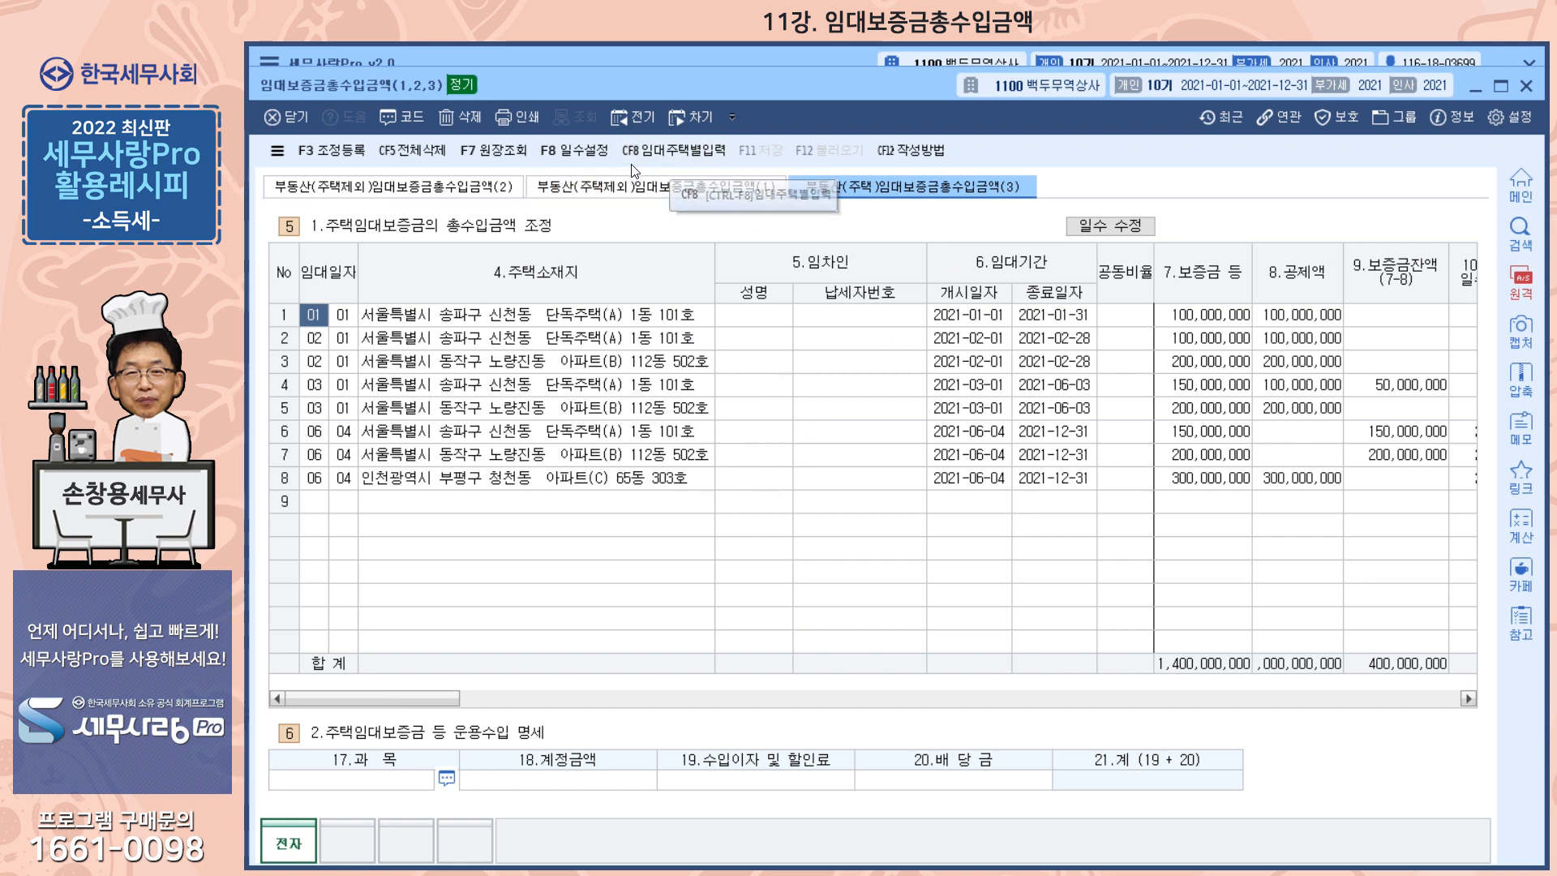
{"action": "left_click", "coordinate": [686, 157]}
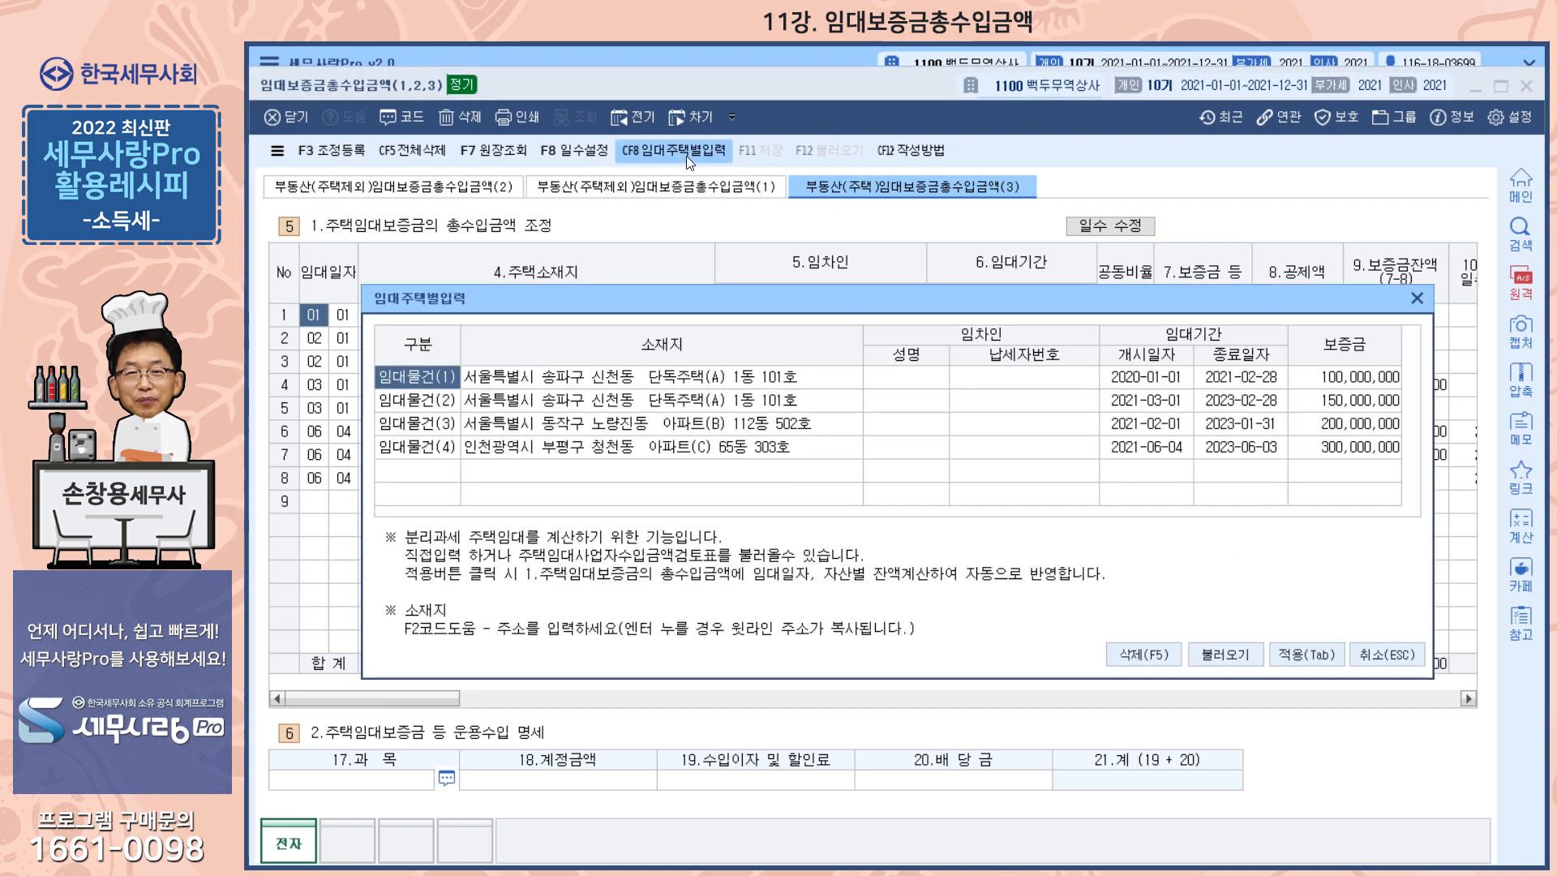
{"action": "left_click_drag", "start_coordinate": [778, 305], "coordinate": [771, 256]}
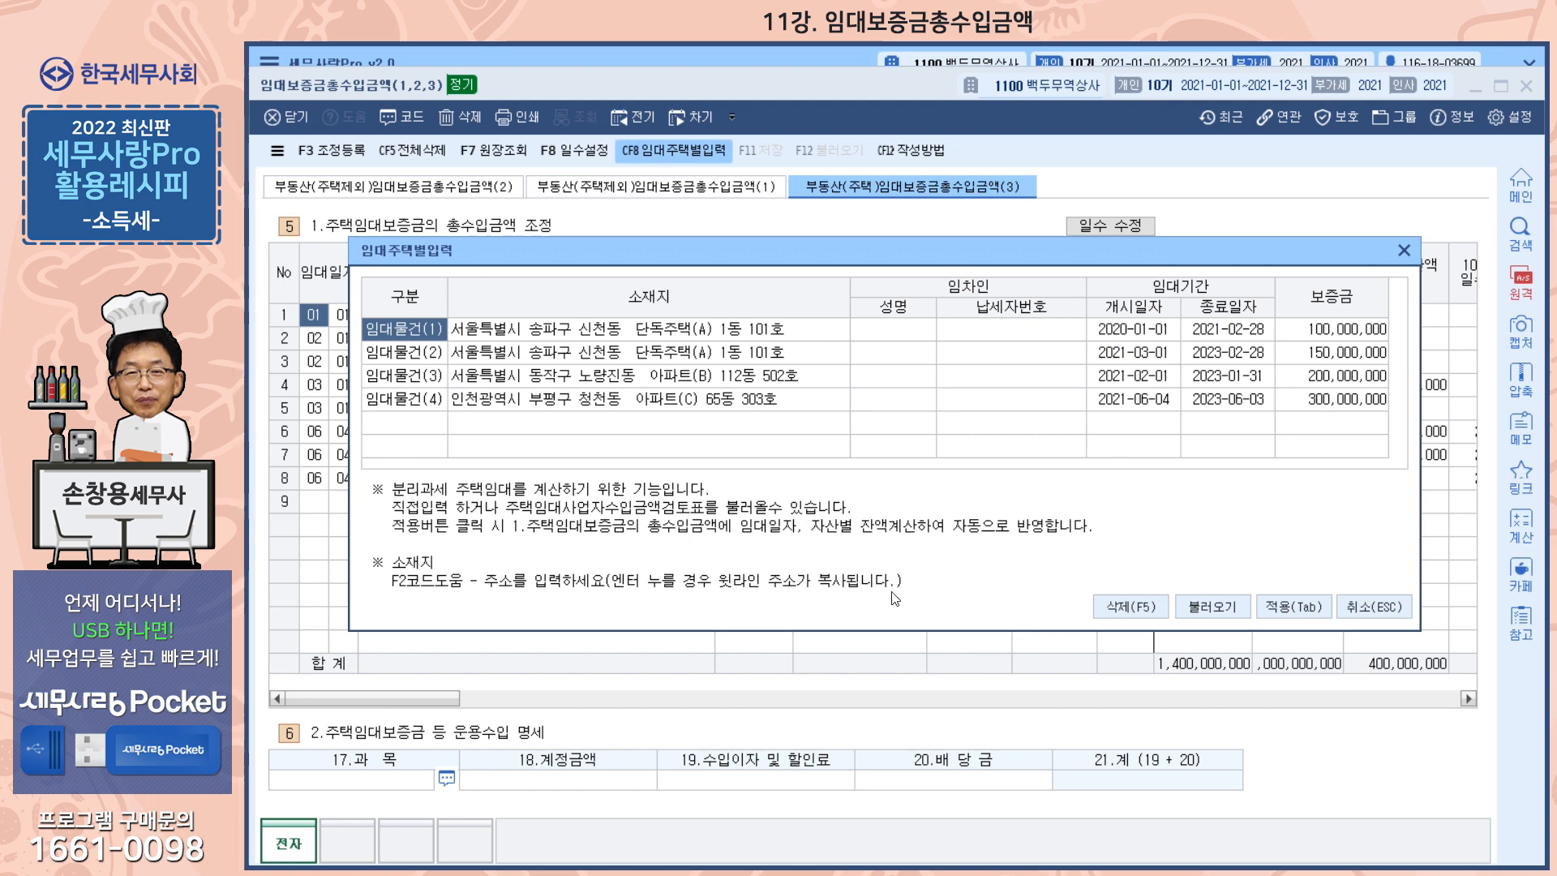
Cancel loading the 주택임대사업자수입금액검토표 and apply the existing per-house entries to the housing sheet, calculated by rental date
{"action": "left_click", "coordinate": [1210, 611]}
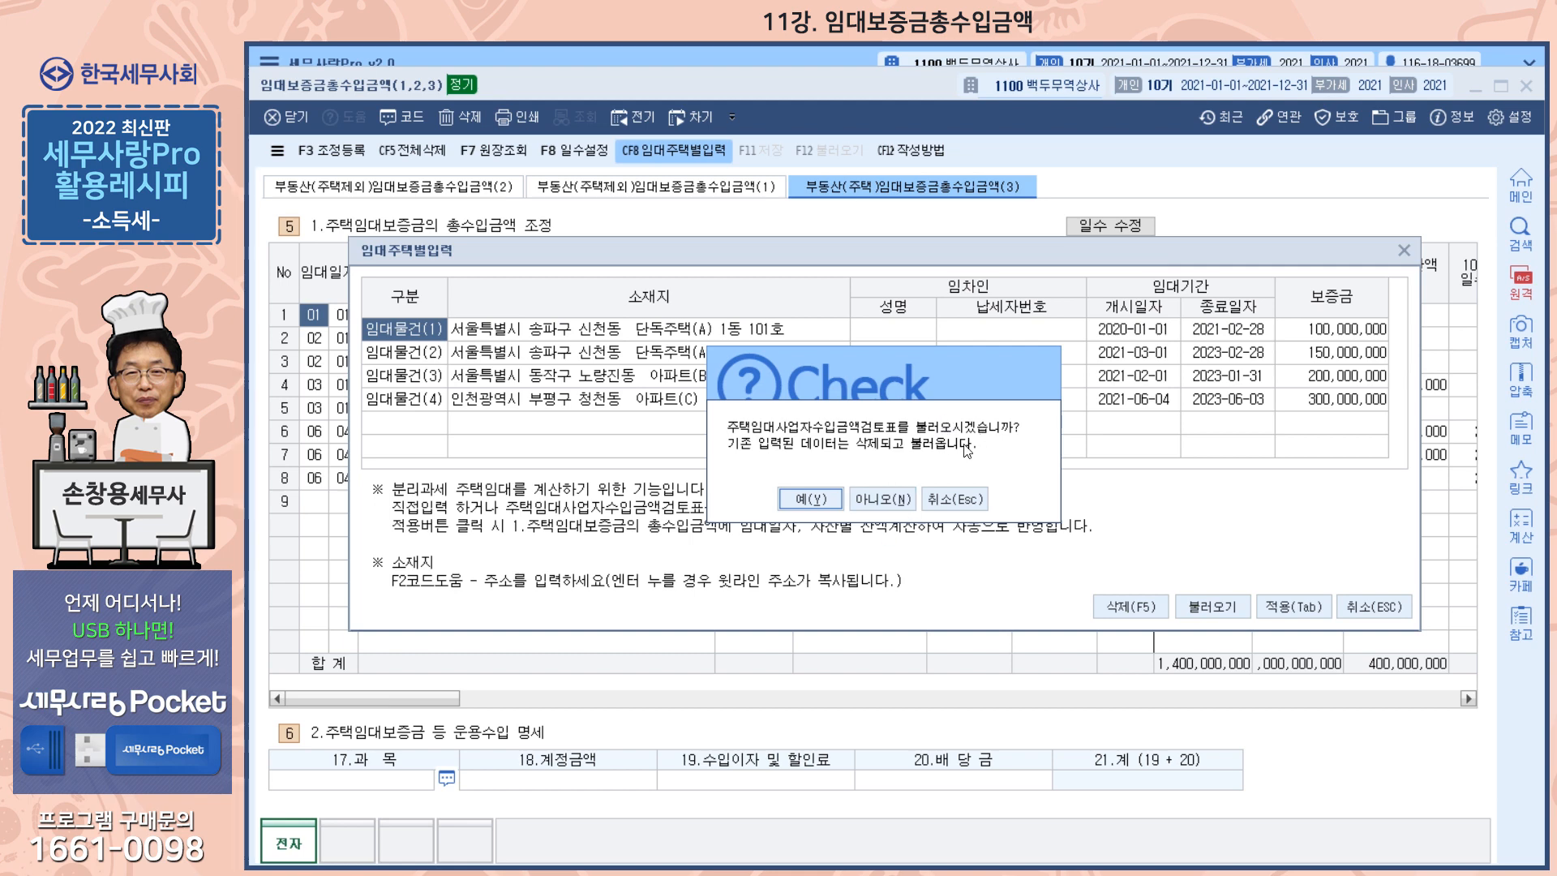
{"action": "left_click", "coordinate": [946, 496]}
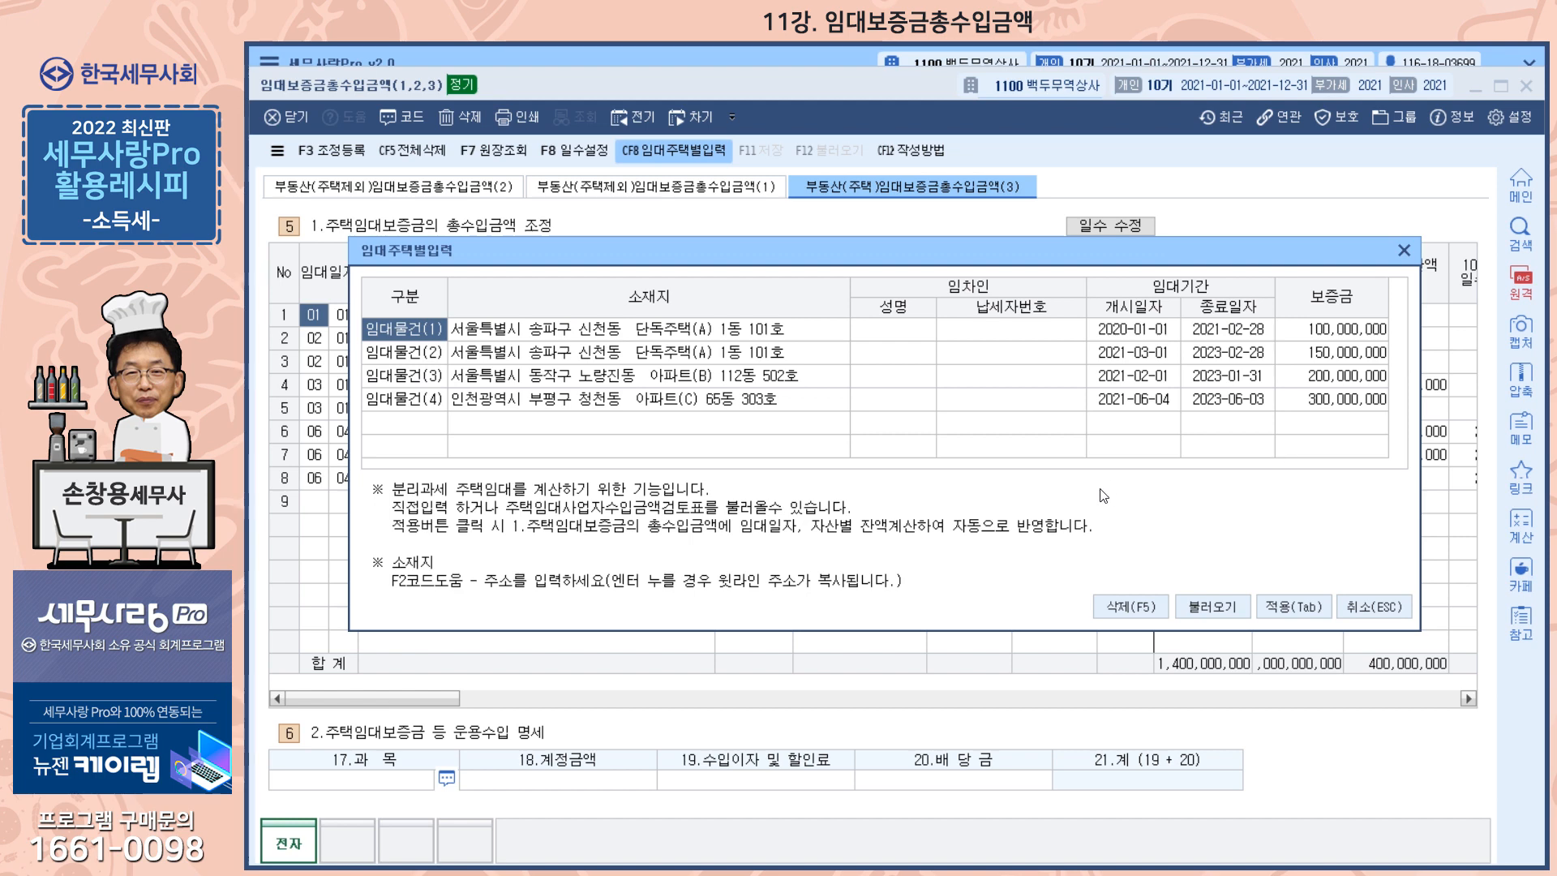
{"action": "left_click", "coordinate": [1297, 608]}
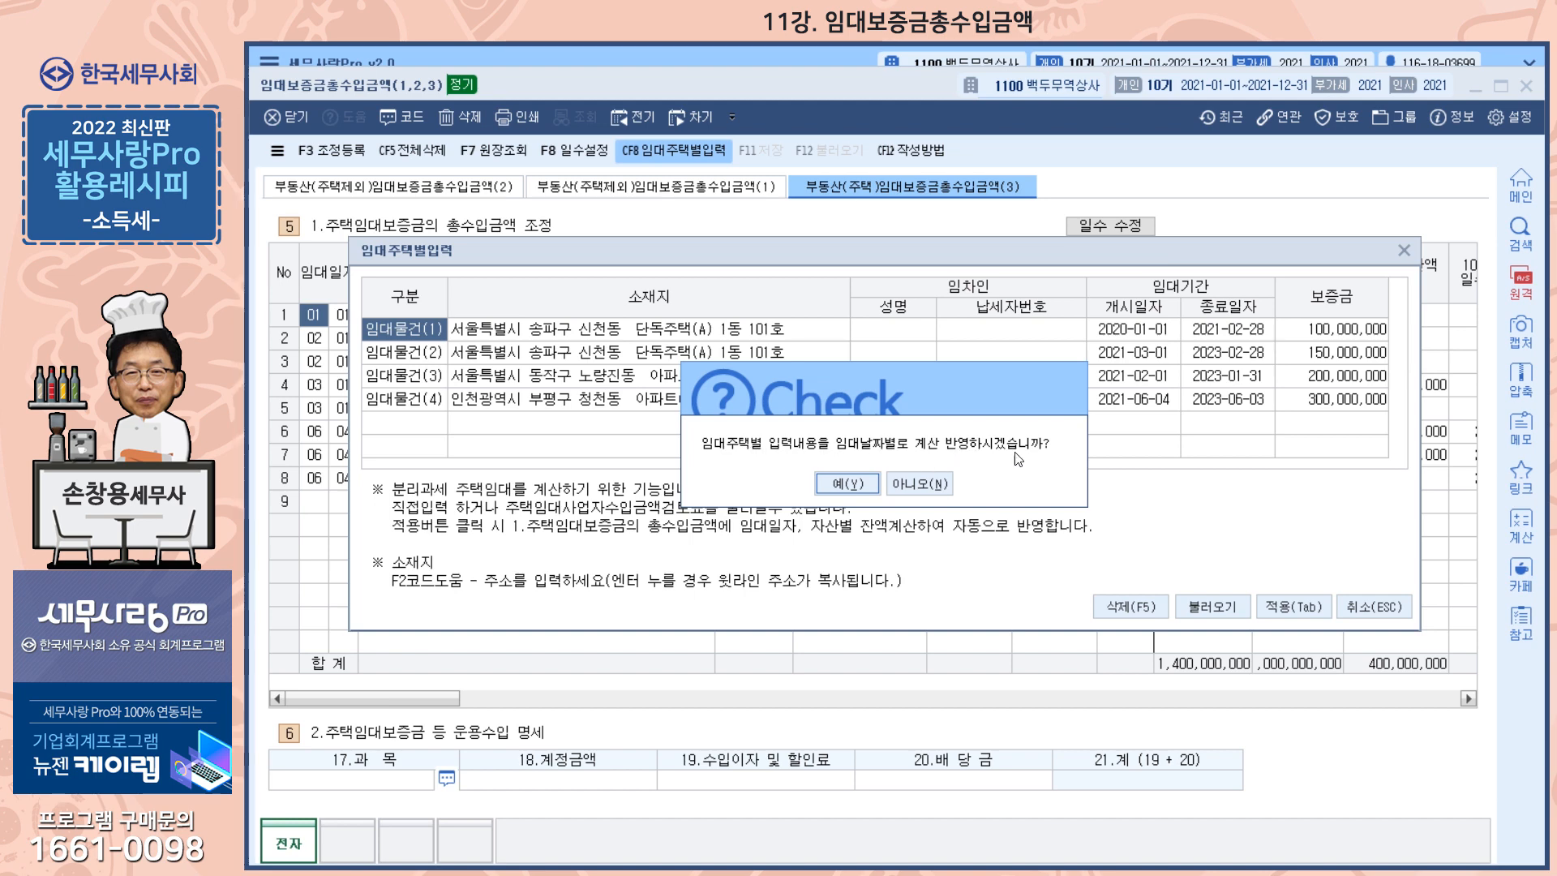
{"action": "left_click", "coordinate": [849, 486]}
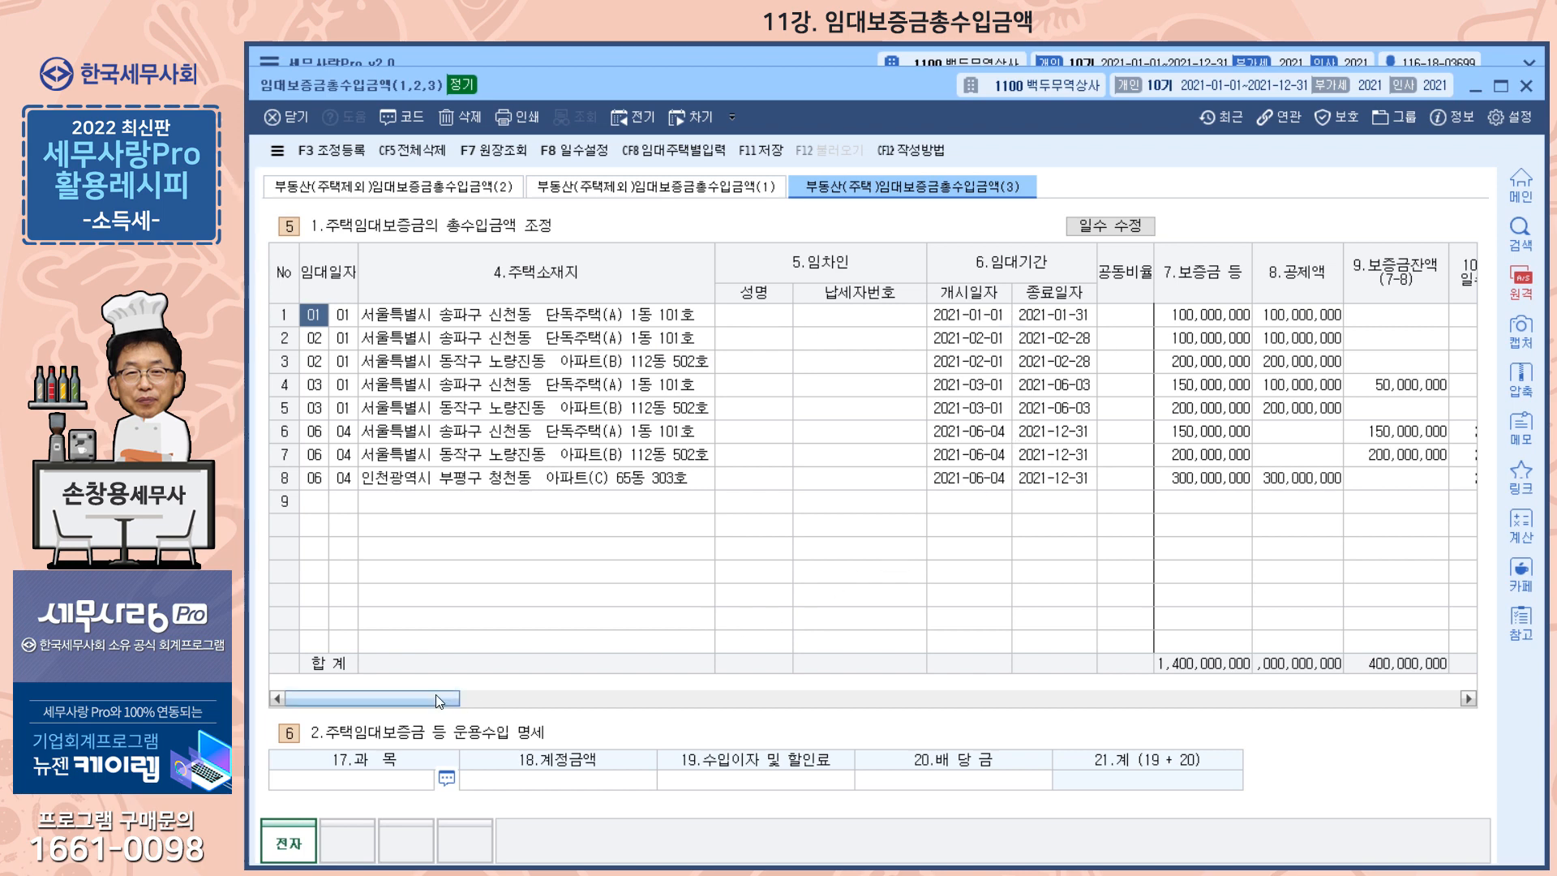
Review the housing deposit table's 공제액, 보증금잔액, 일수, 적수, 적용률, 이자율 and 총수입금액상당액 columns
{"action": "left_click", "coordinate": [1468, 697]}
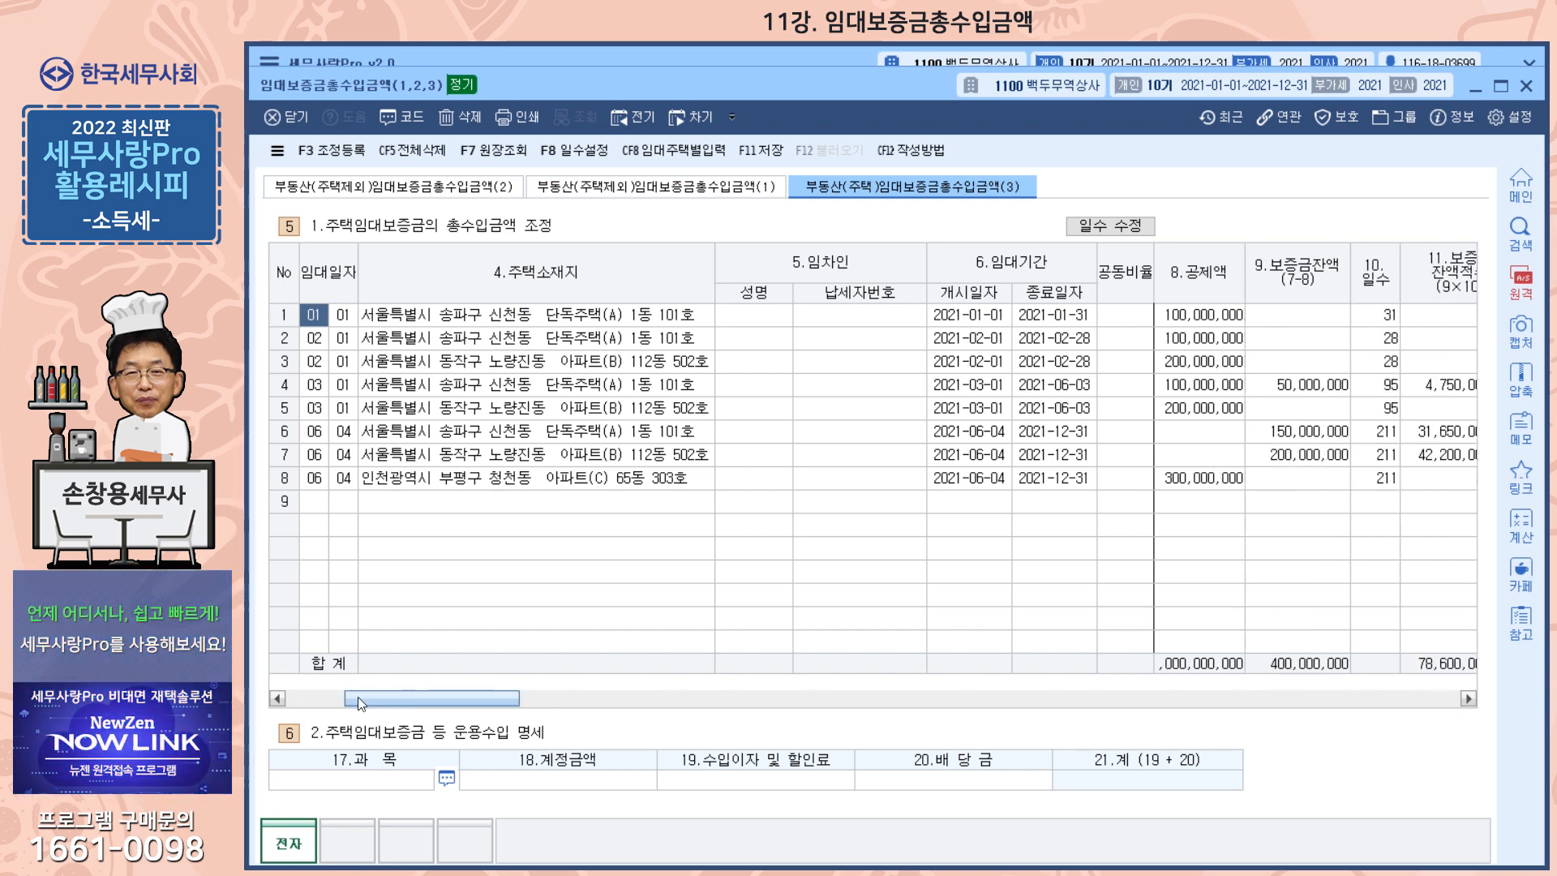
{"action": "left_click_drag", "start_coordinate": [399, 711], "coordinate": [294, 699]}
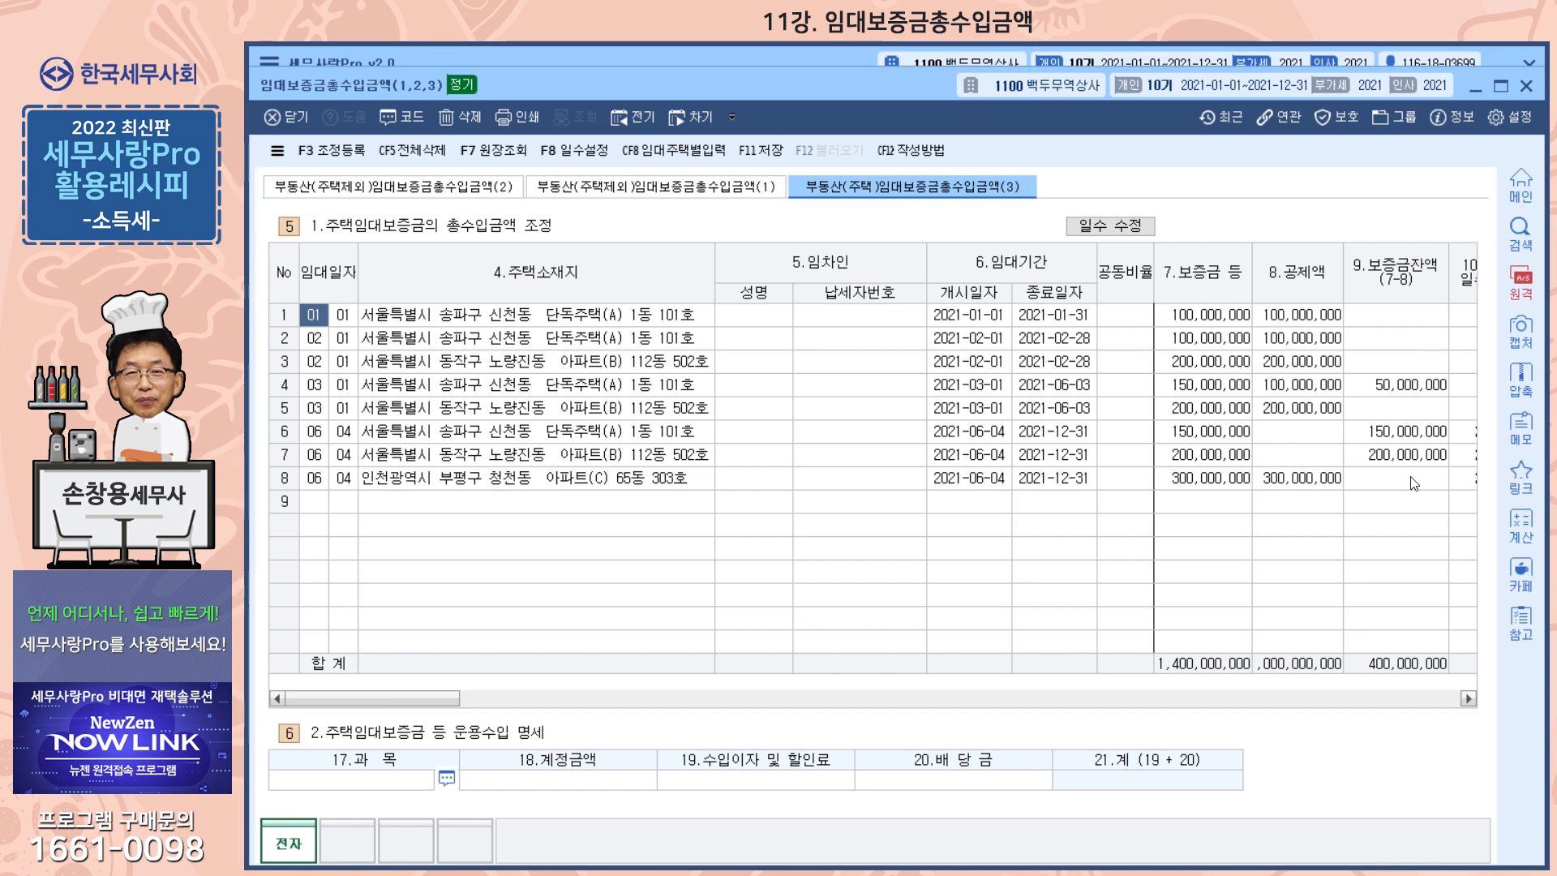
{"action": "left_click", "coordinate": [1469, 699]}
{"action": "left_click", "coordinate": [1469, 699]}
{"action": "left_click", "coordinate": [1468, 700]}
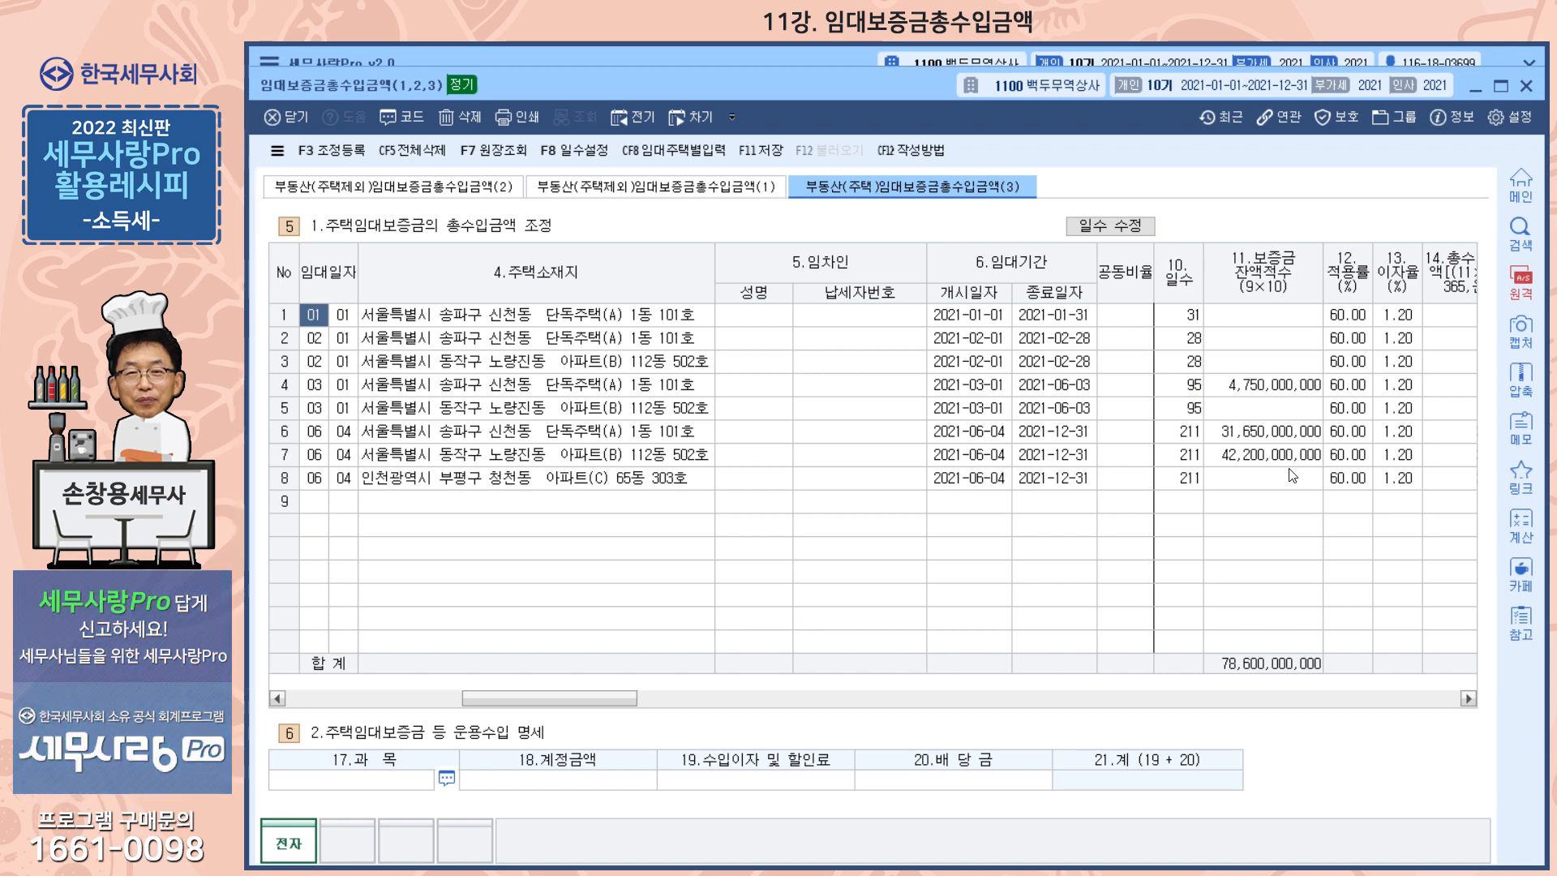
{"action": "left_click_drag", "start_coordinate": [608, 698], "coordinate": [545, 792]}
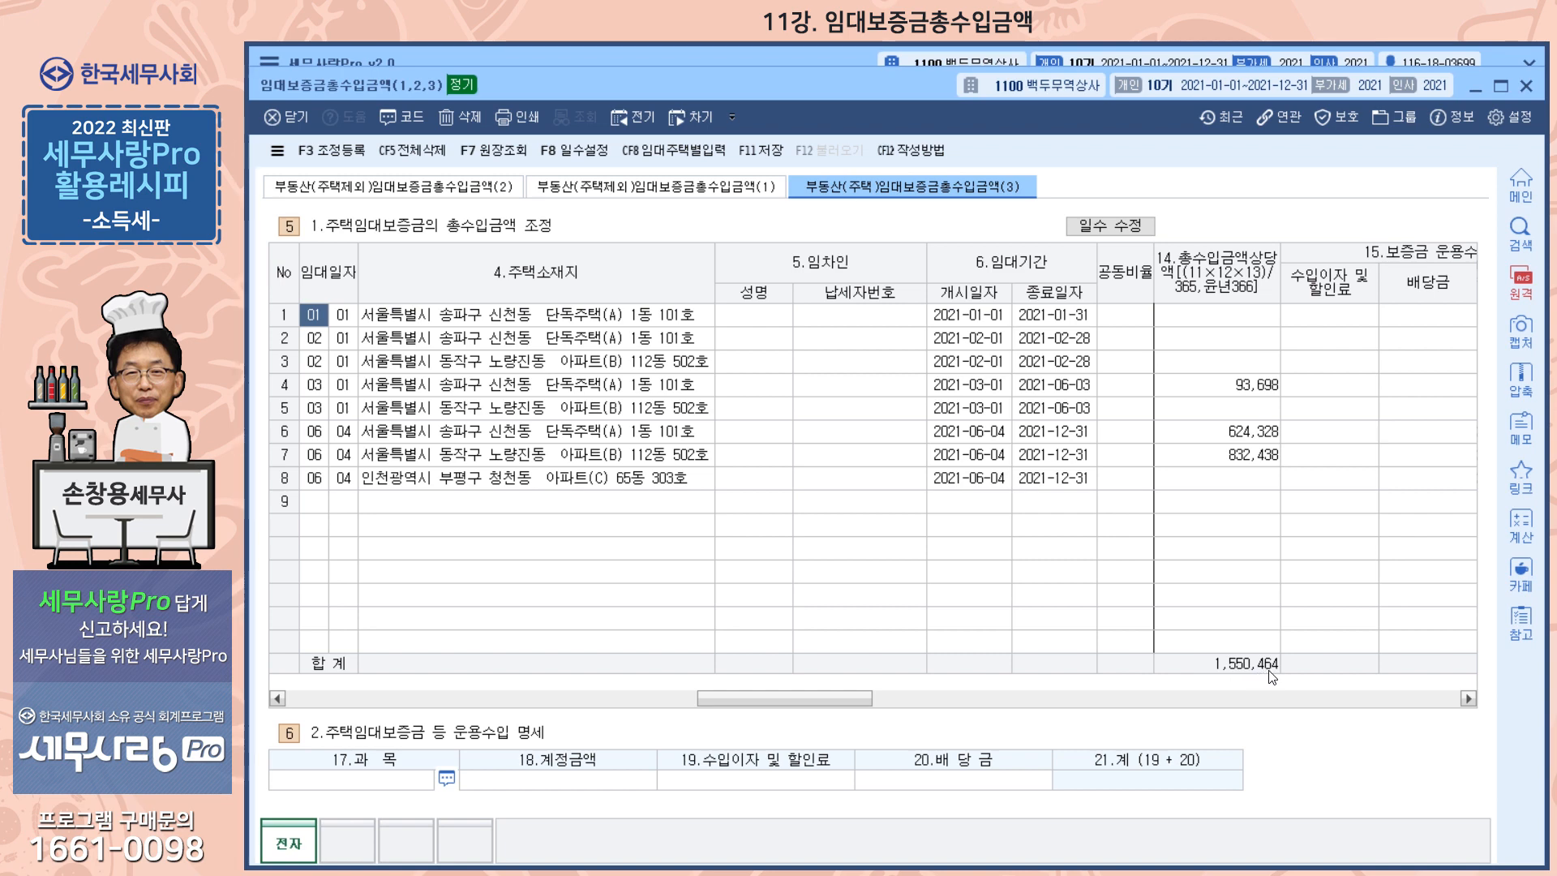
Check the 주택임대보증금간주총수입금액 entry in the 조정 등록 window
{"action": "left_click", "coordinate": [349, 151]}
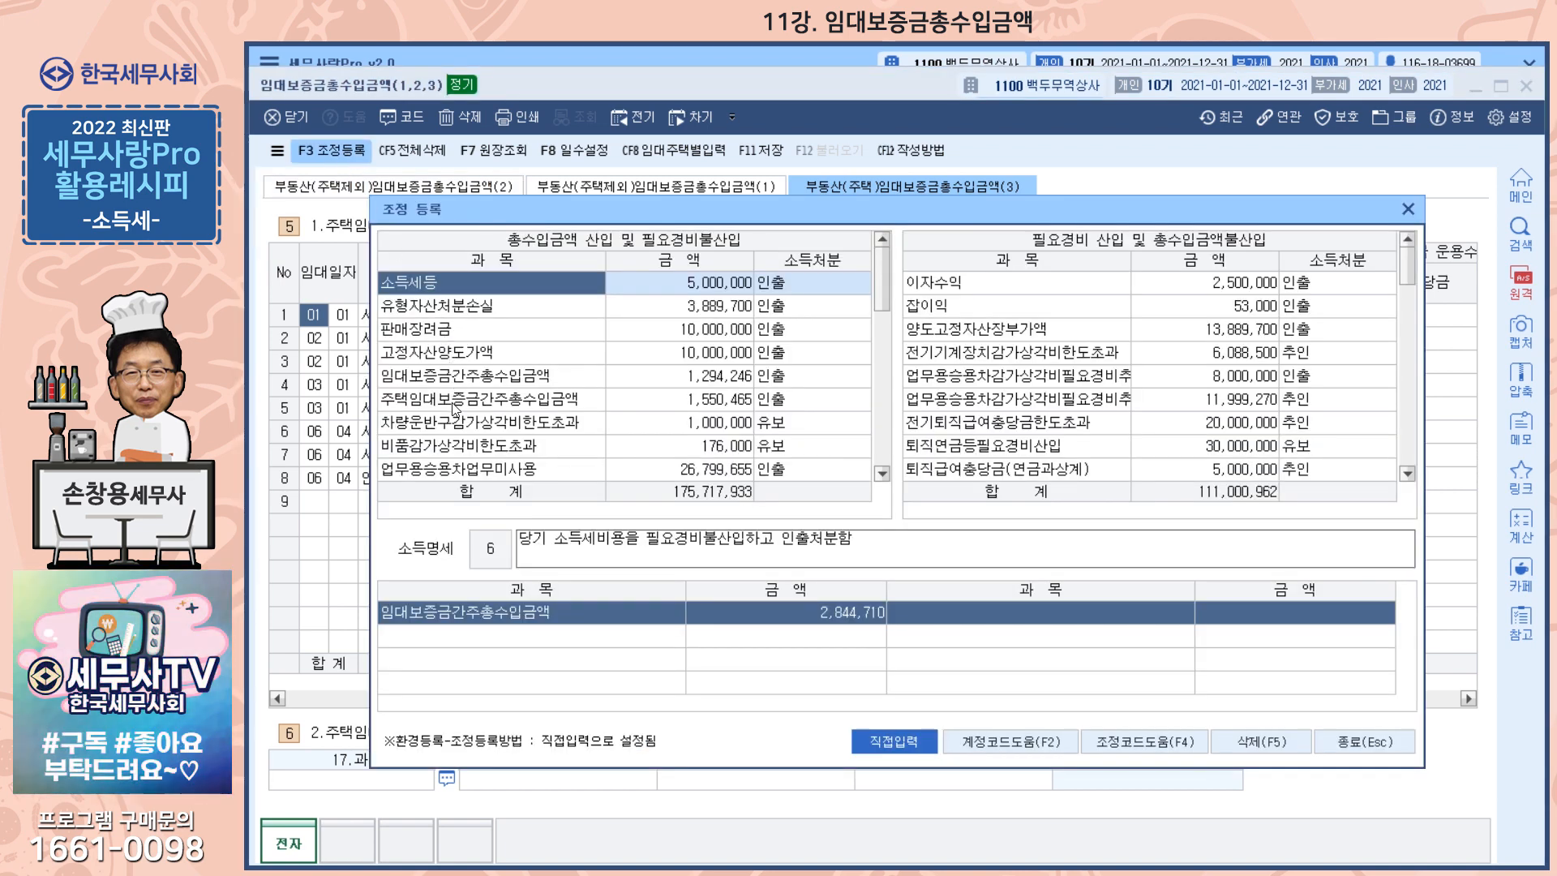
{"action": "left_click", "coordinate": [527, 400]}
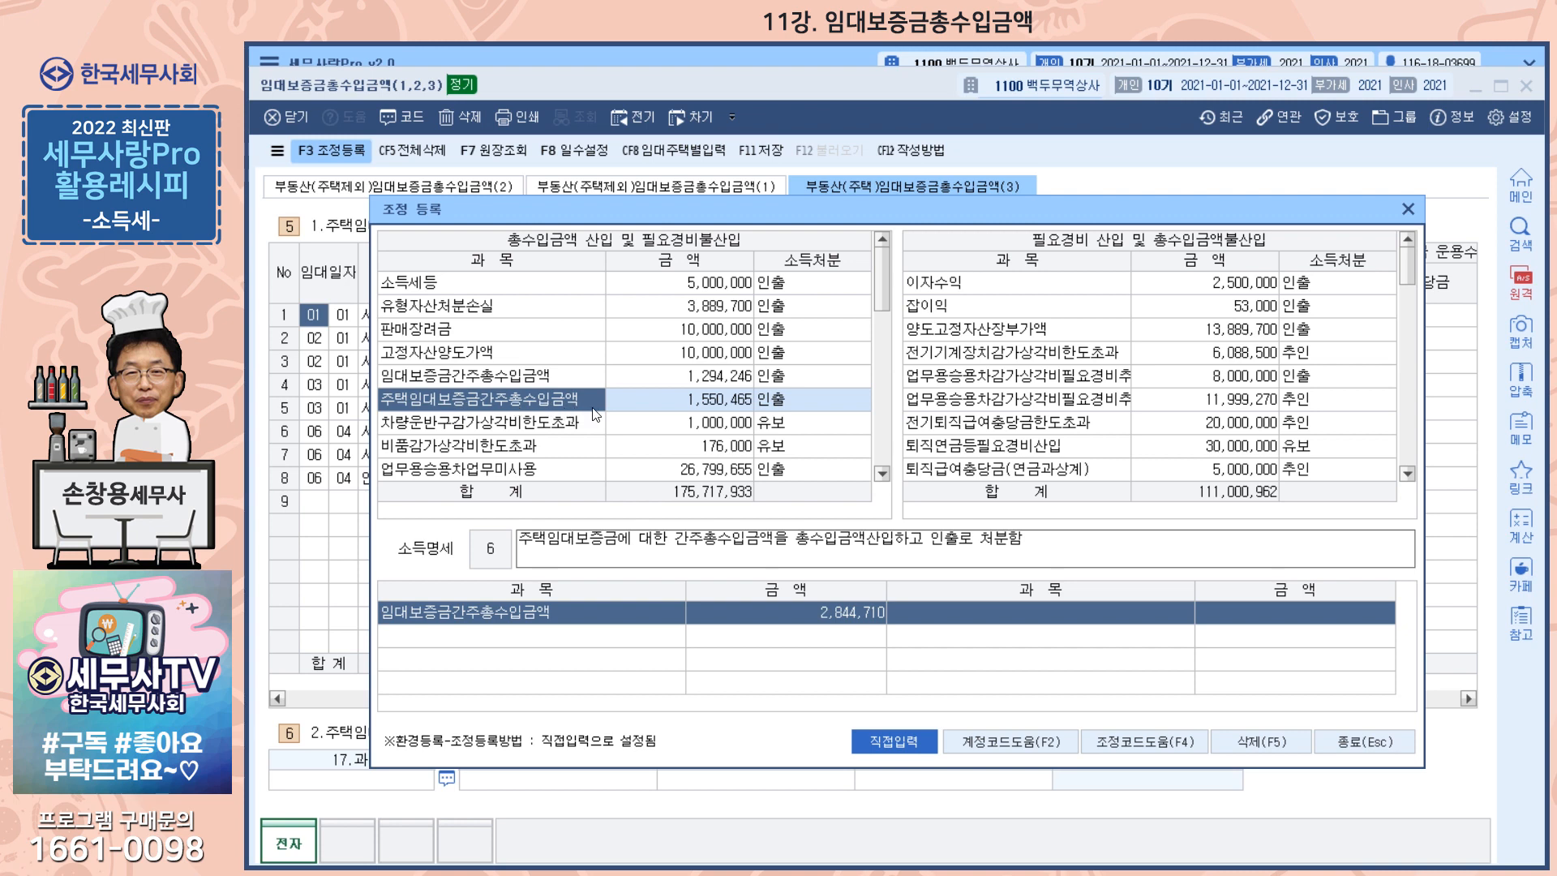